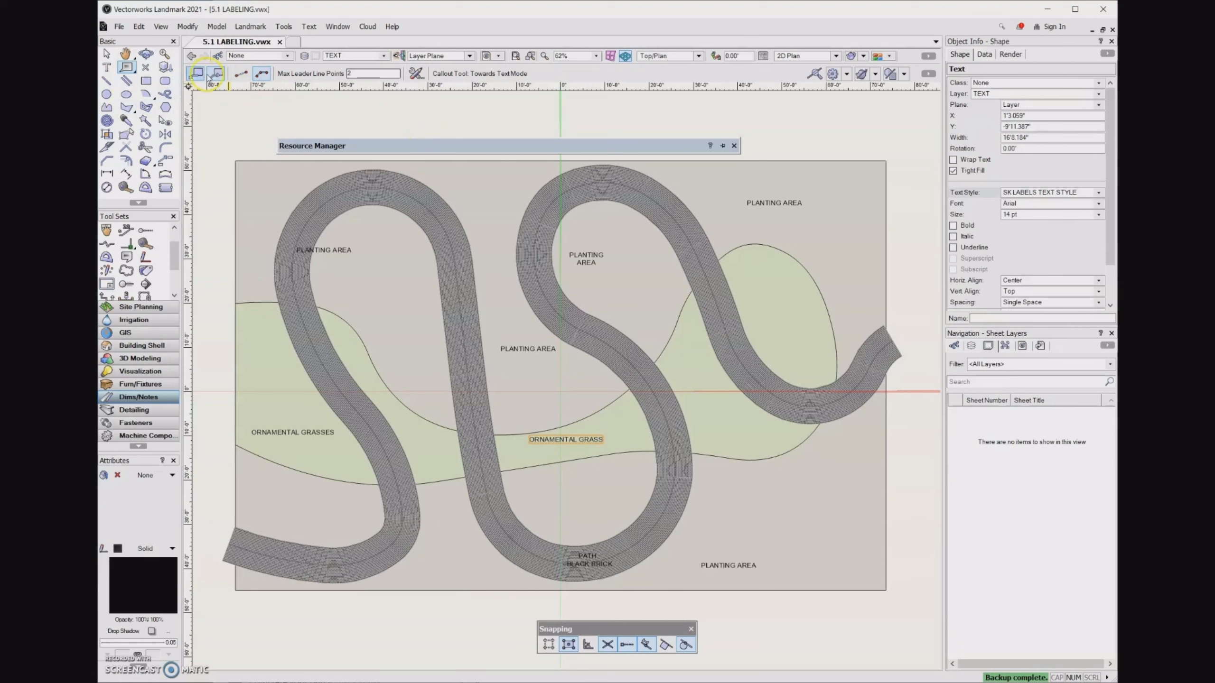
- Set the callout preferences to vertical position Top, horizontal position Auto and horizontal text alignment Auto
left_click(416, 74)
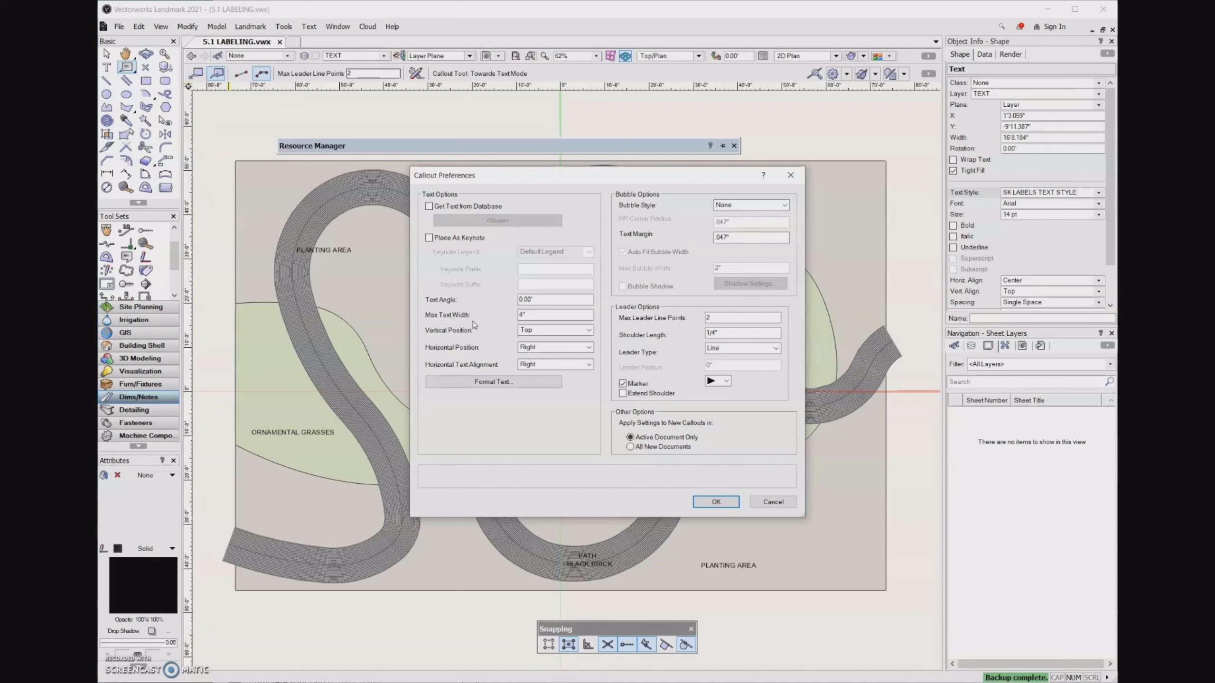
left_click(529, 318)
left_click(589, 330)
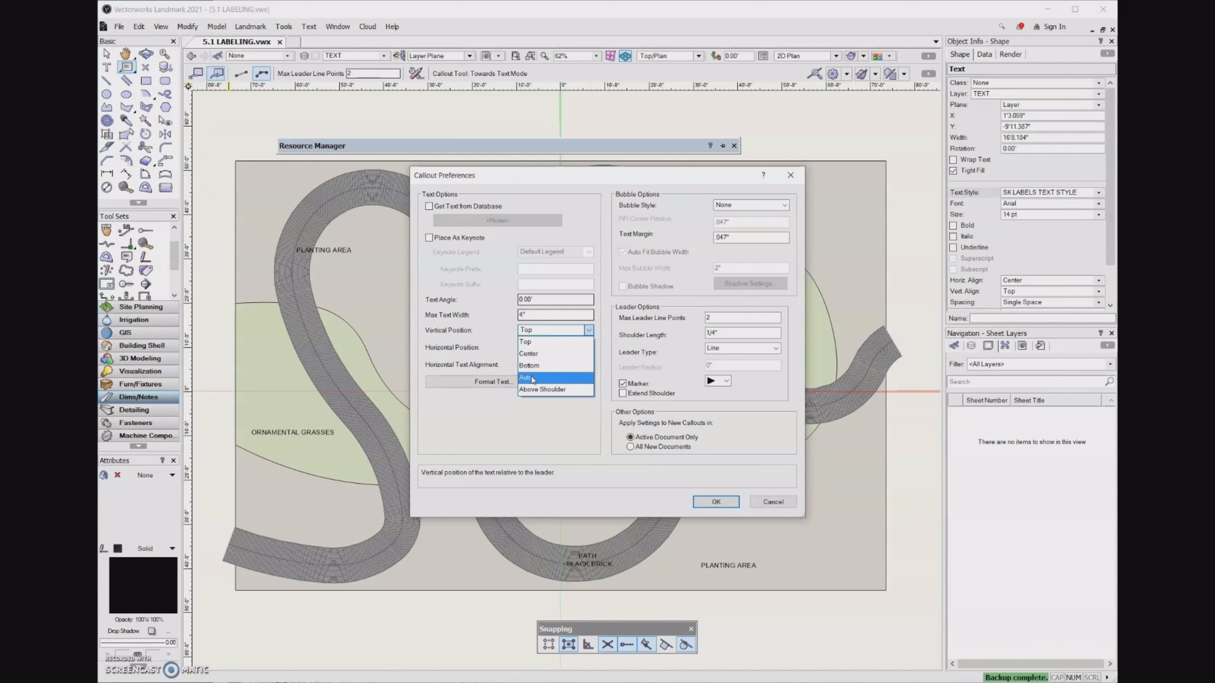
left_click(544, 349)
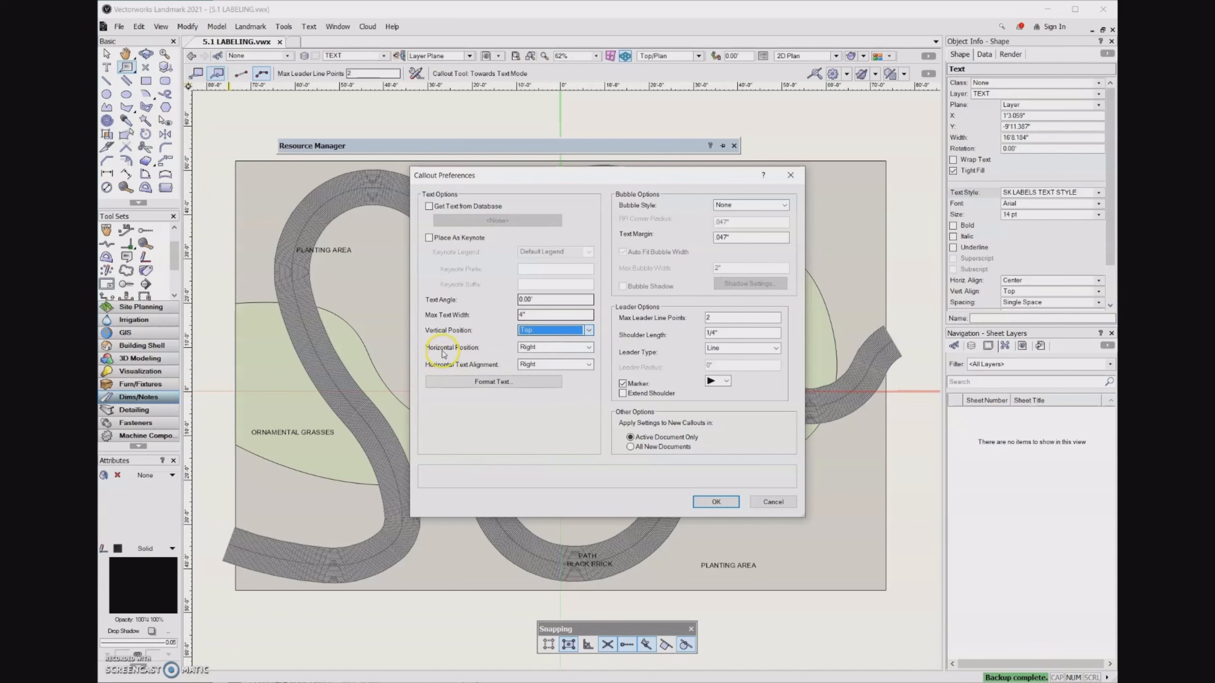
left_click(589, 347)
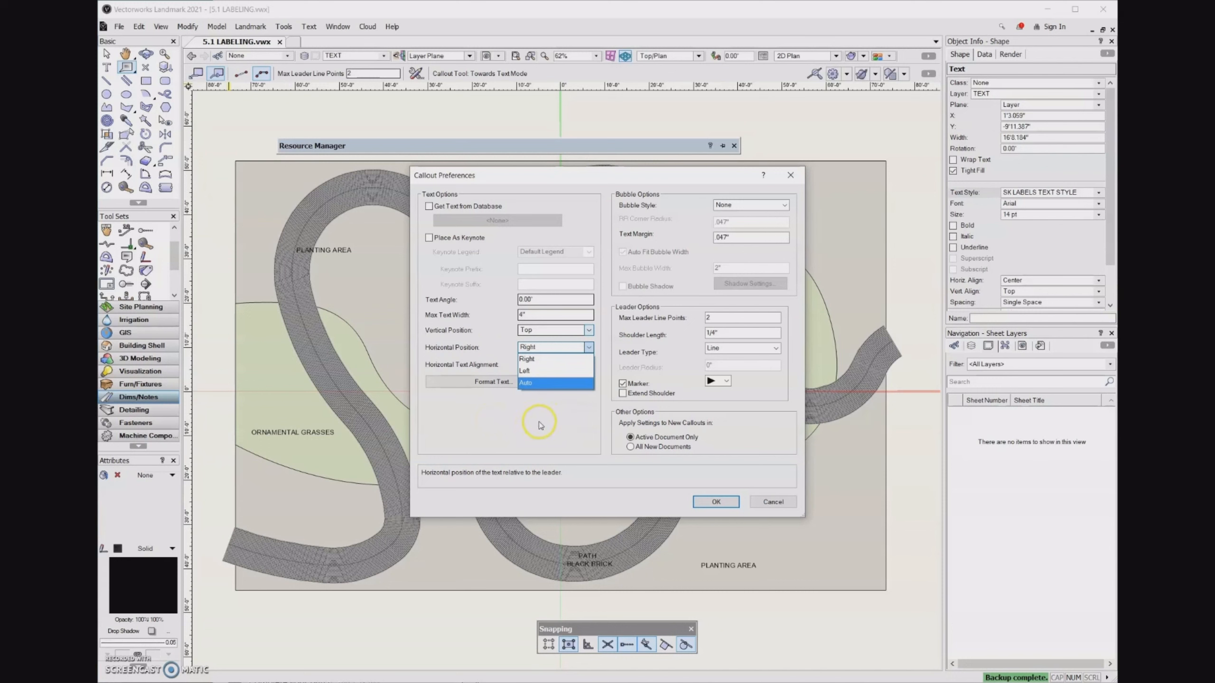
left_click(551, 386)
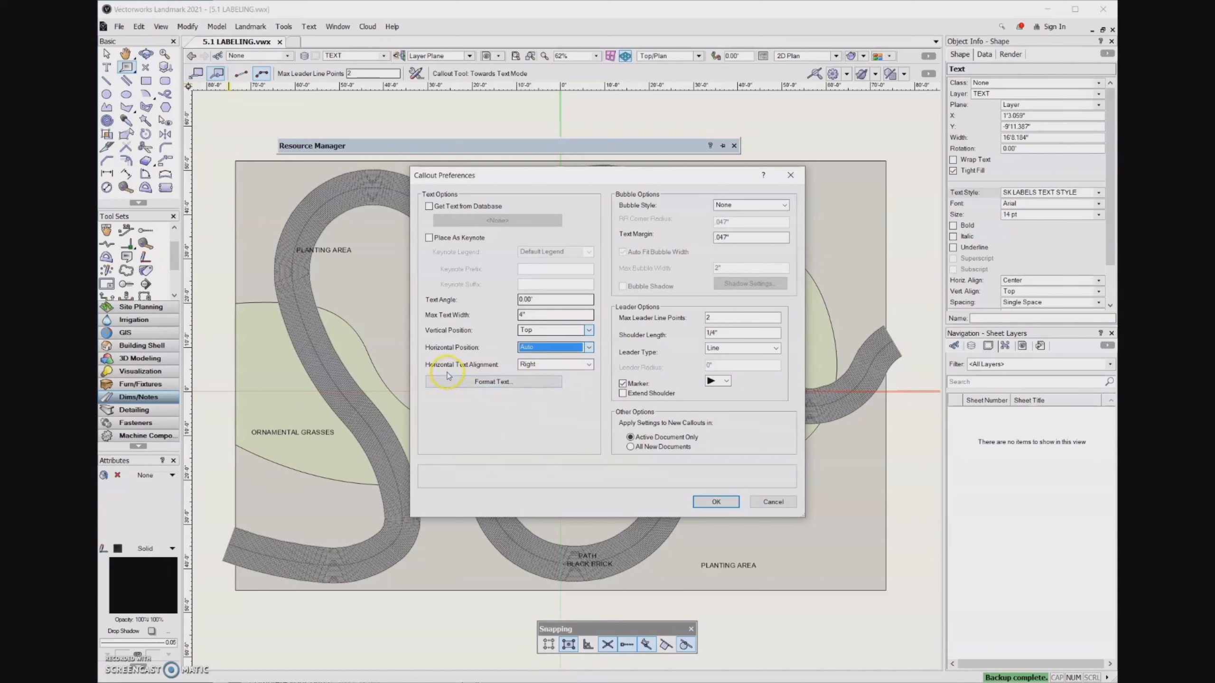
left_click(536, 364)
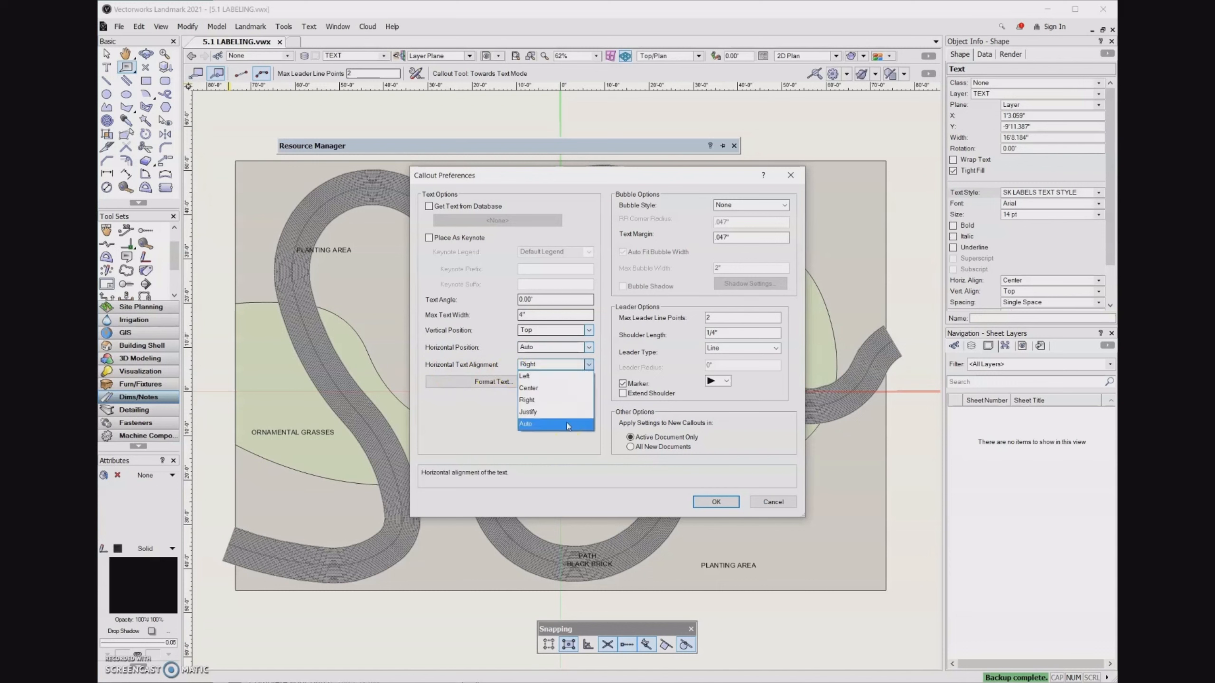
left_click(567, 423)
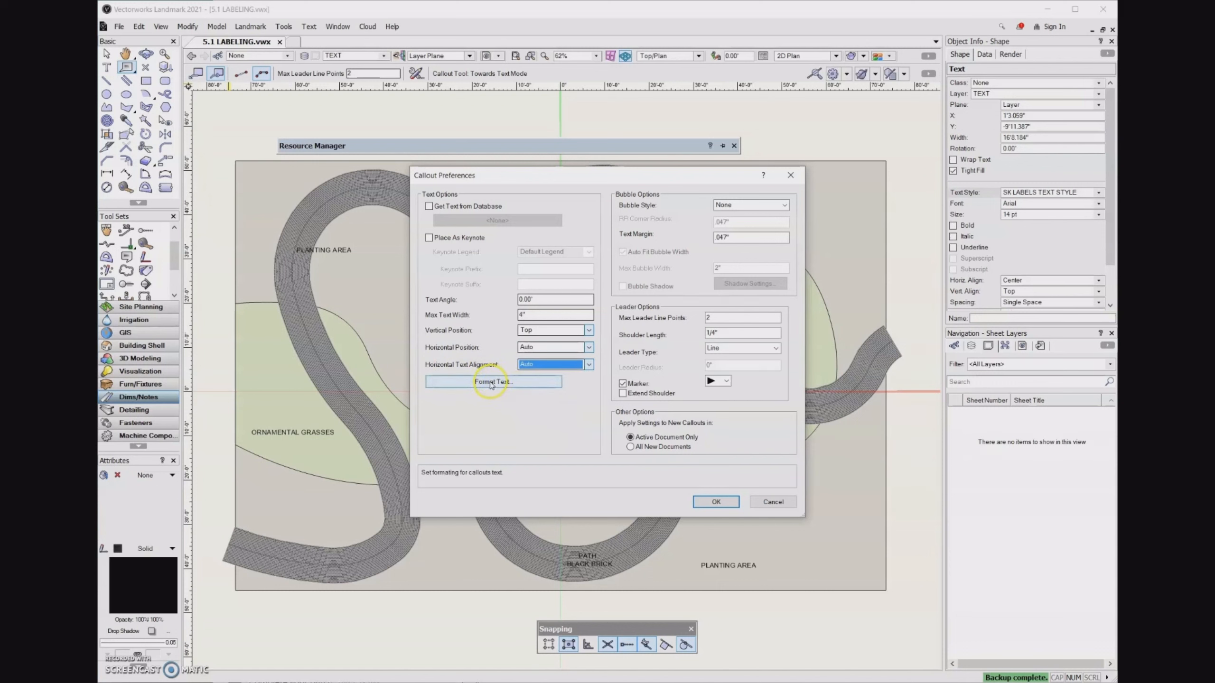
- Format the callout text with the SK CALLOUT TEXT STYLE and accept the callout preferences
left_click(530, 380)
left_click(535, 386)
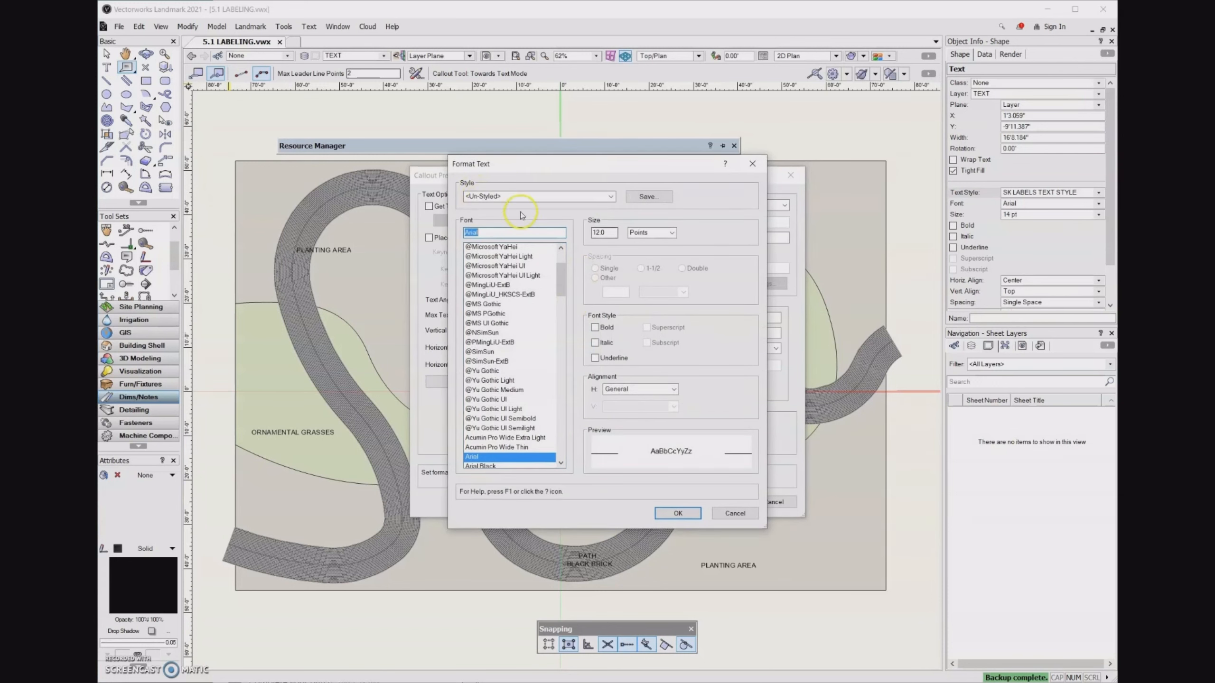
left_click(612, 197)
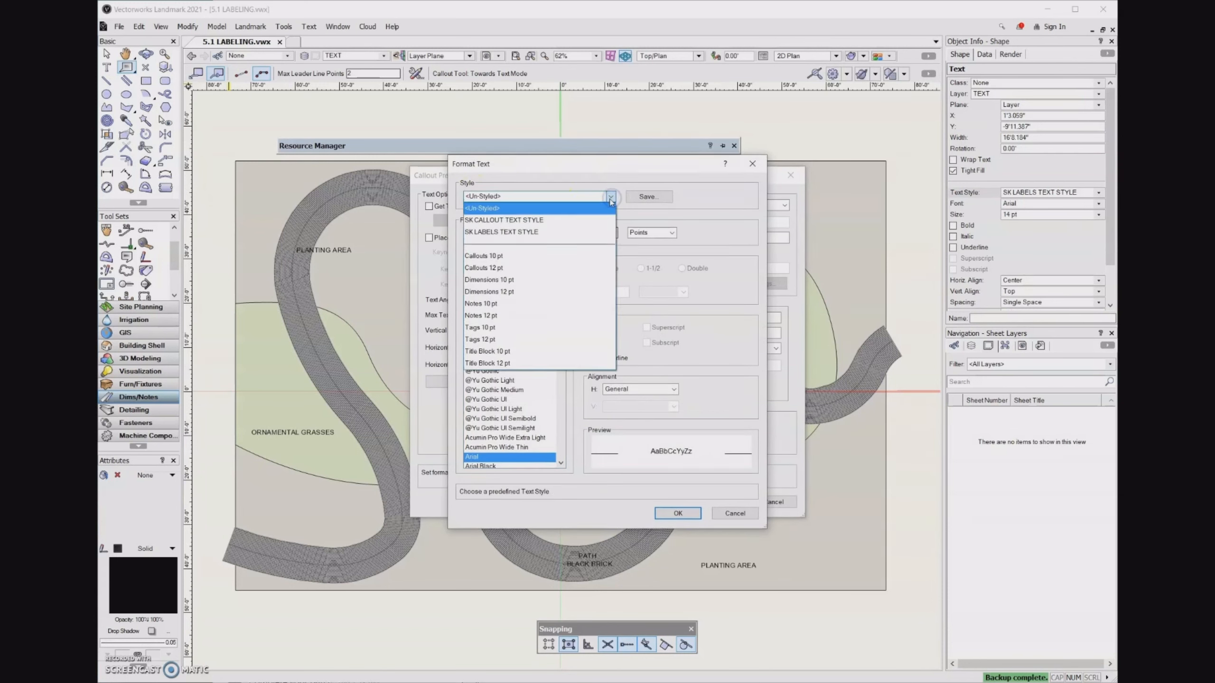
left_click(583, 221)
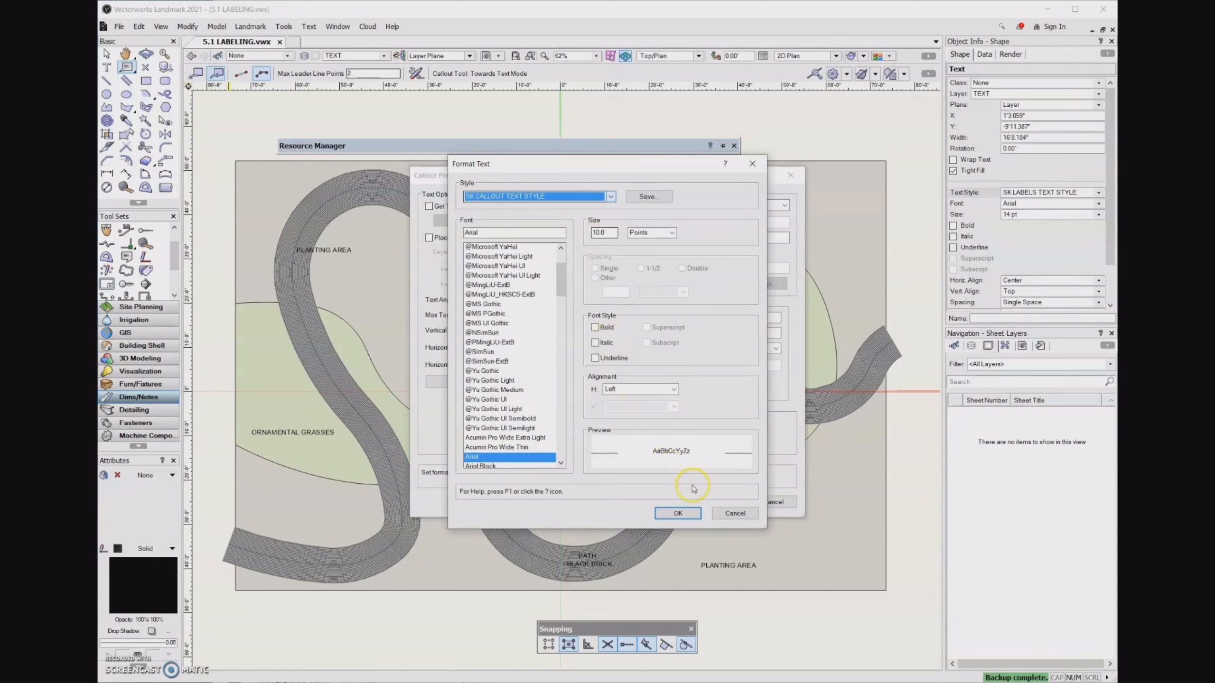
left_click(689, 514)
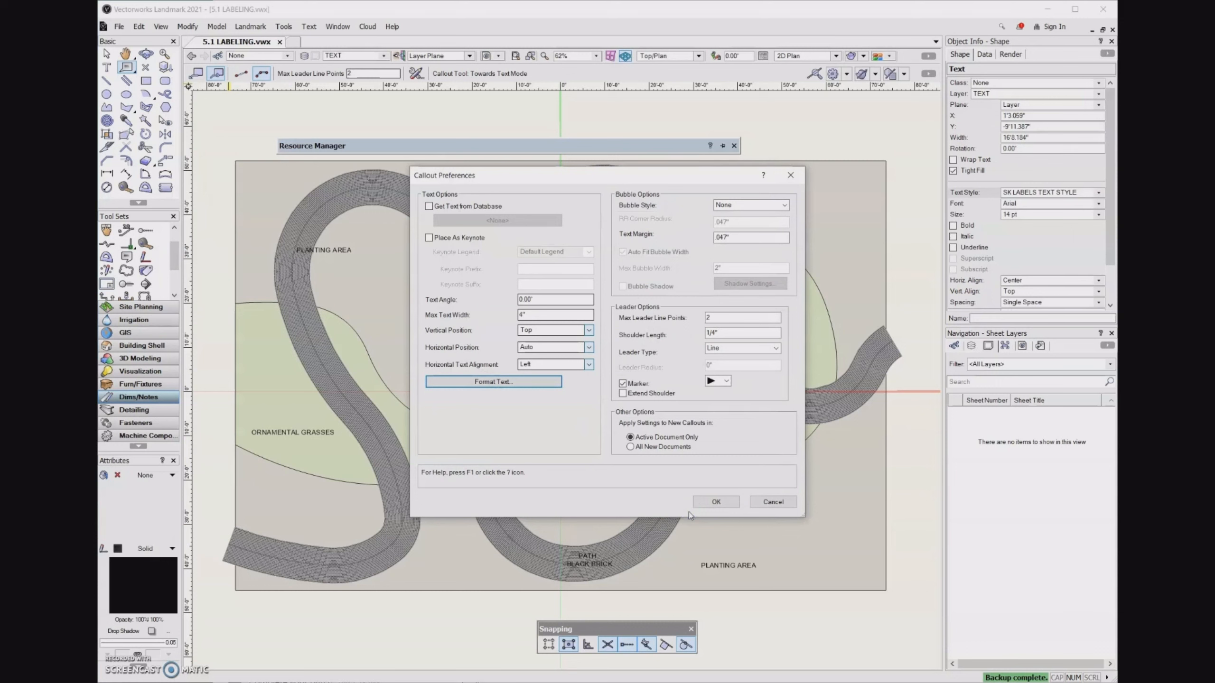
left_click(588, 450)
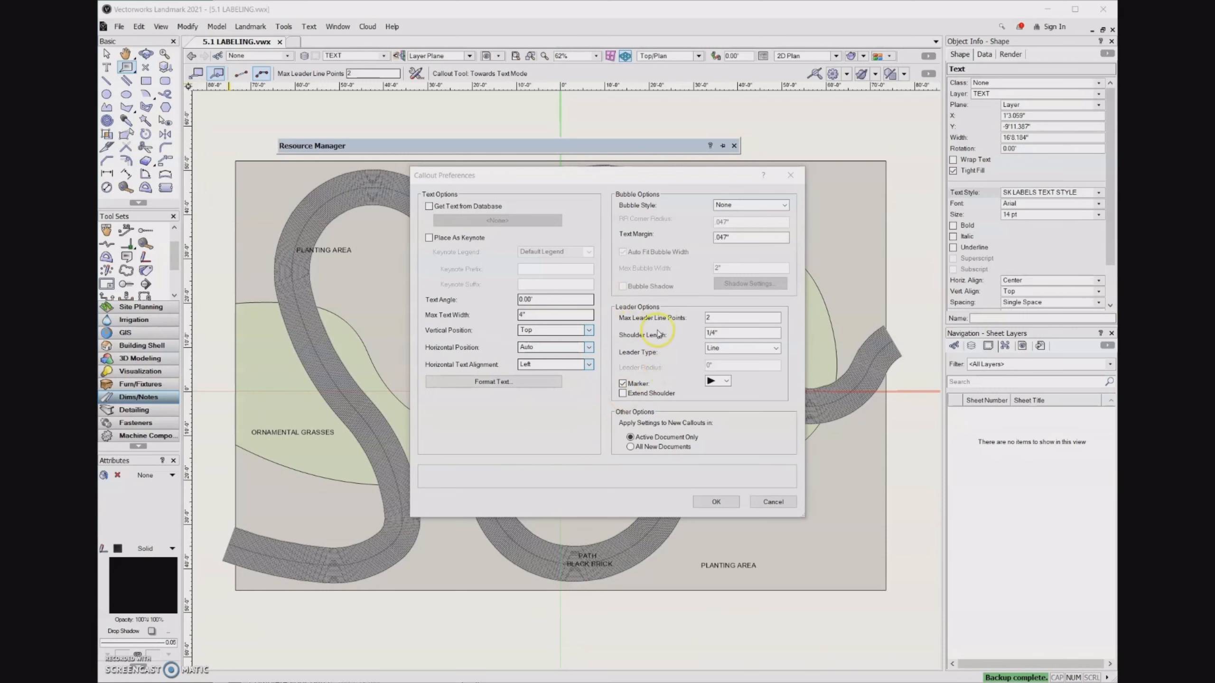
left_click(665, 291)
left_click(629, 338)
left_click(718, 338)
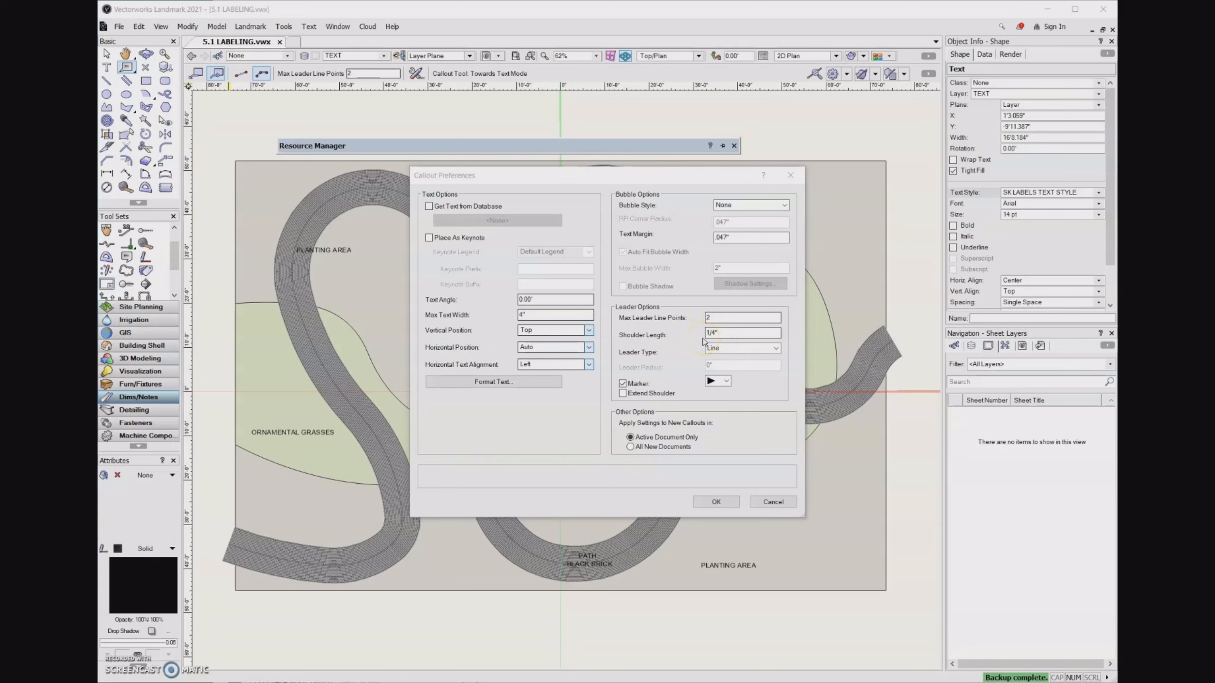
left_click(732, 503)
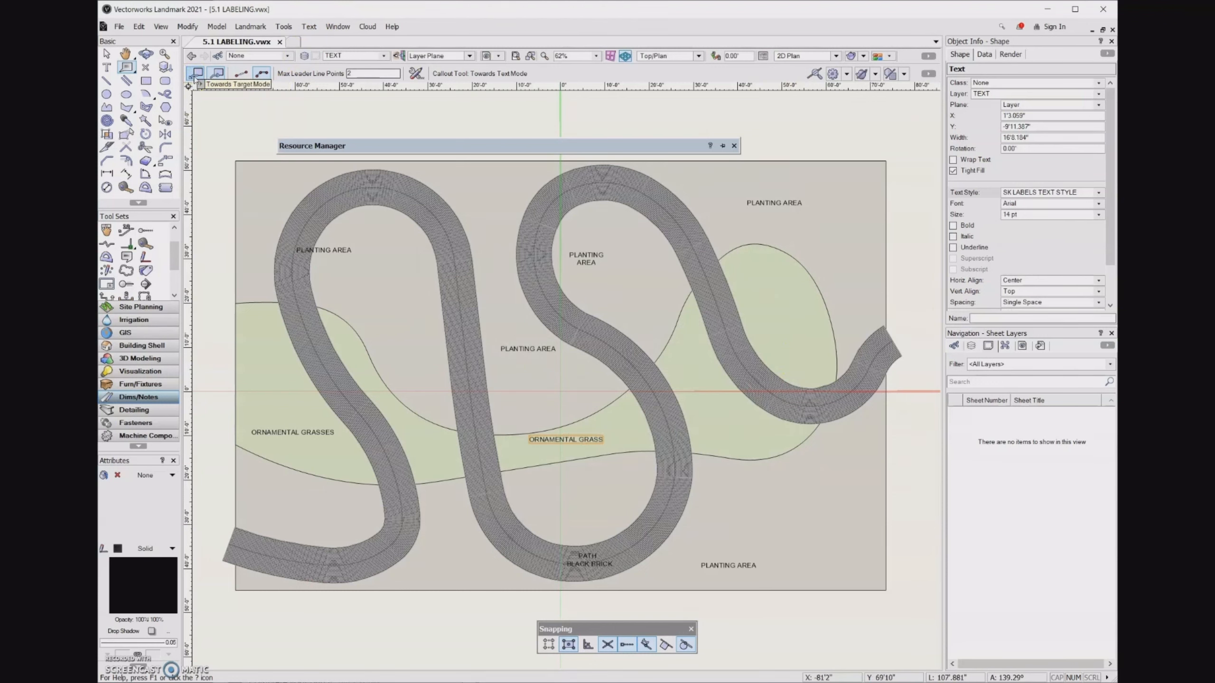
- Using Towards Target mode with a straight leader, place a callout reading PATH - BLACK BRICK outside the plan, pointing to the path's right-hand end
left_click(196, 74)
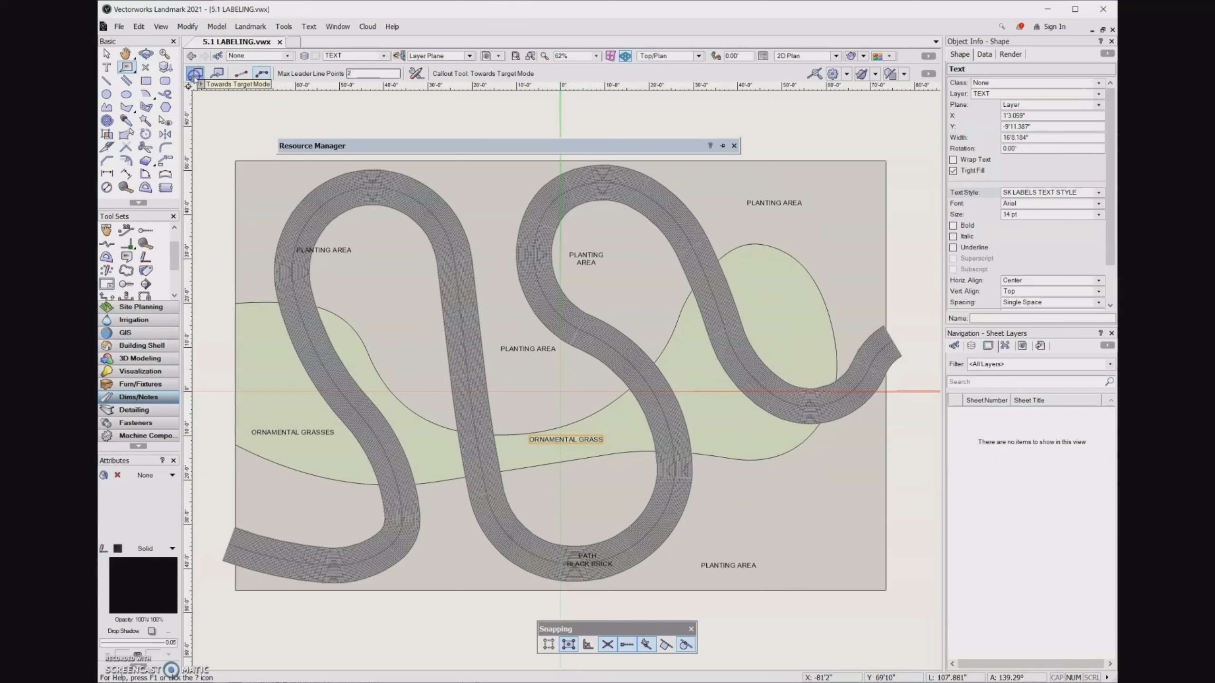
left_click(241, 74)
left_click(240, 75)
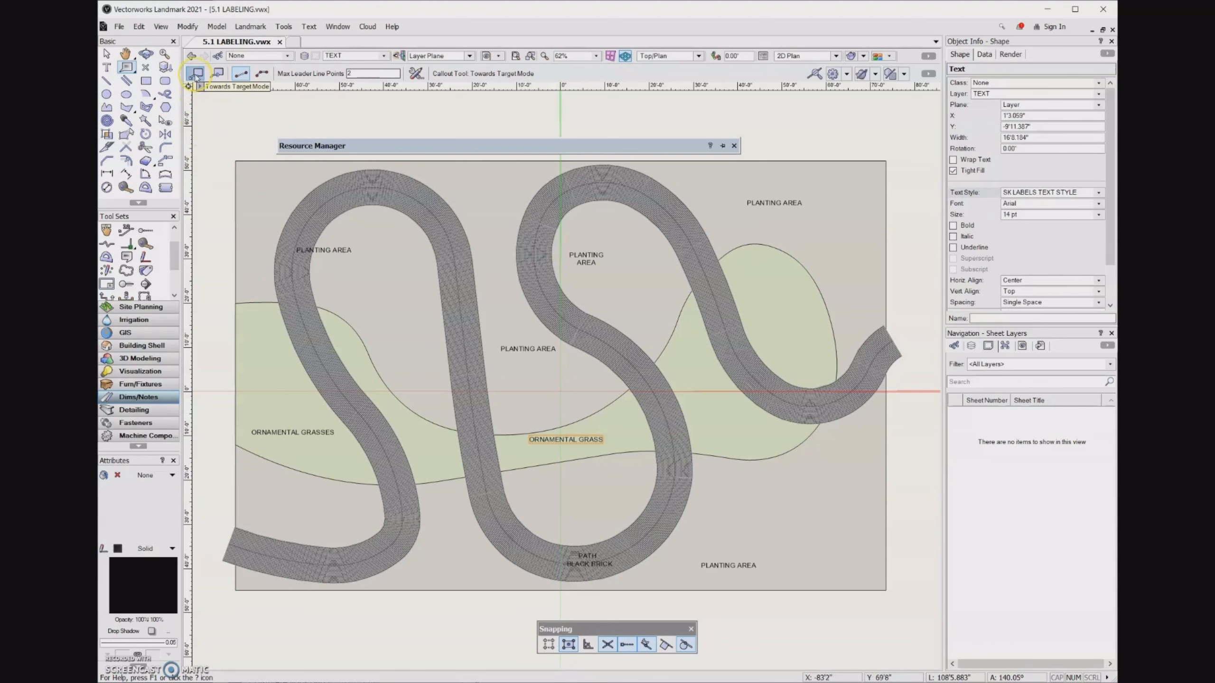
key("h")
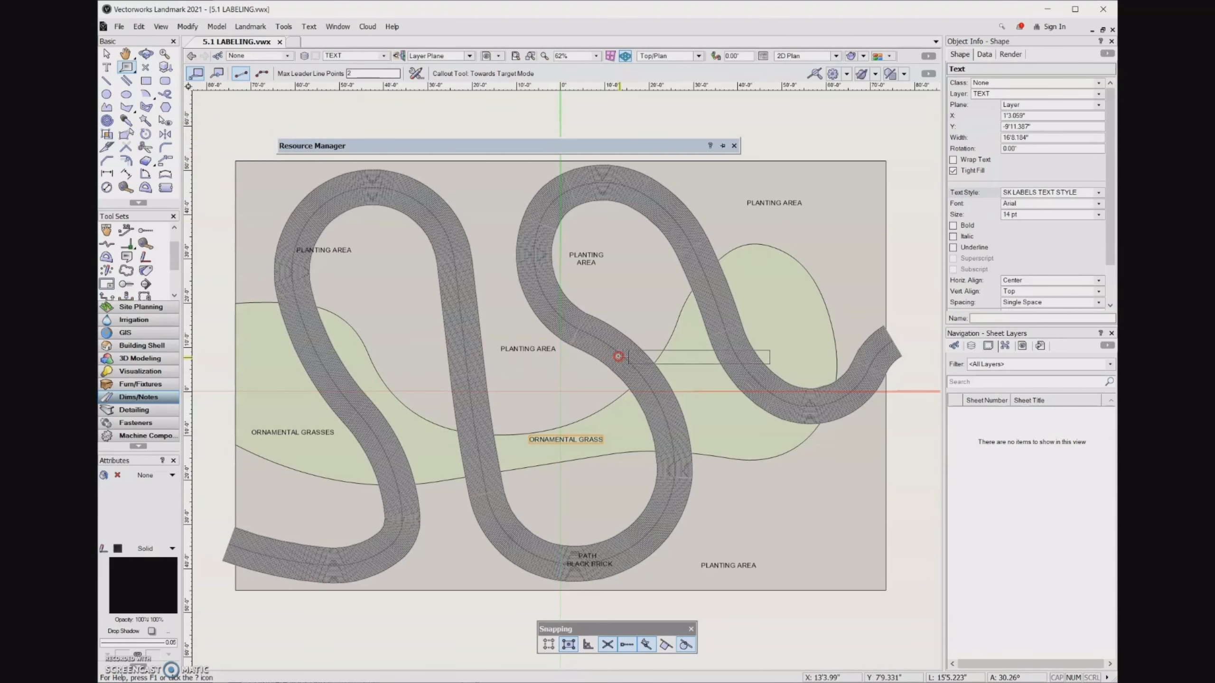
left_click_drag(619, 356, 373, 327)
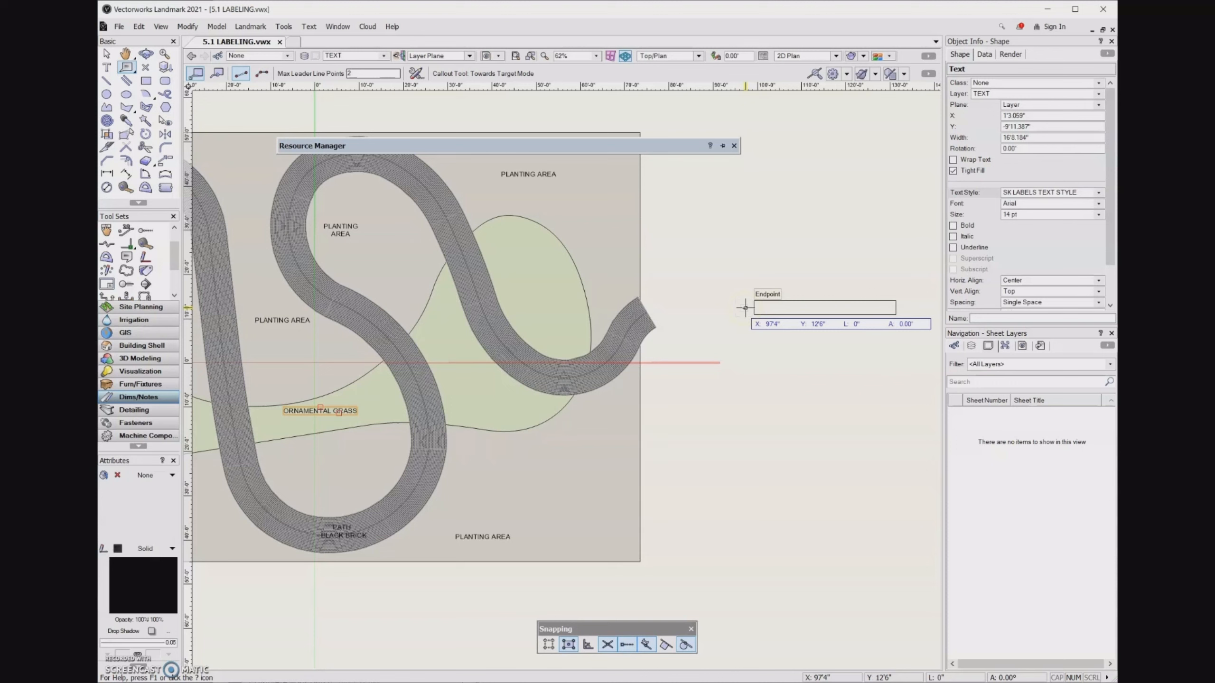
left_click(745, 308)
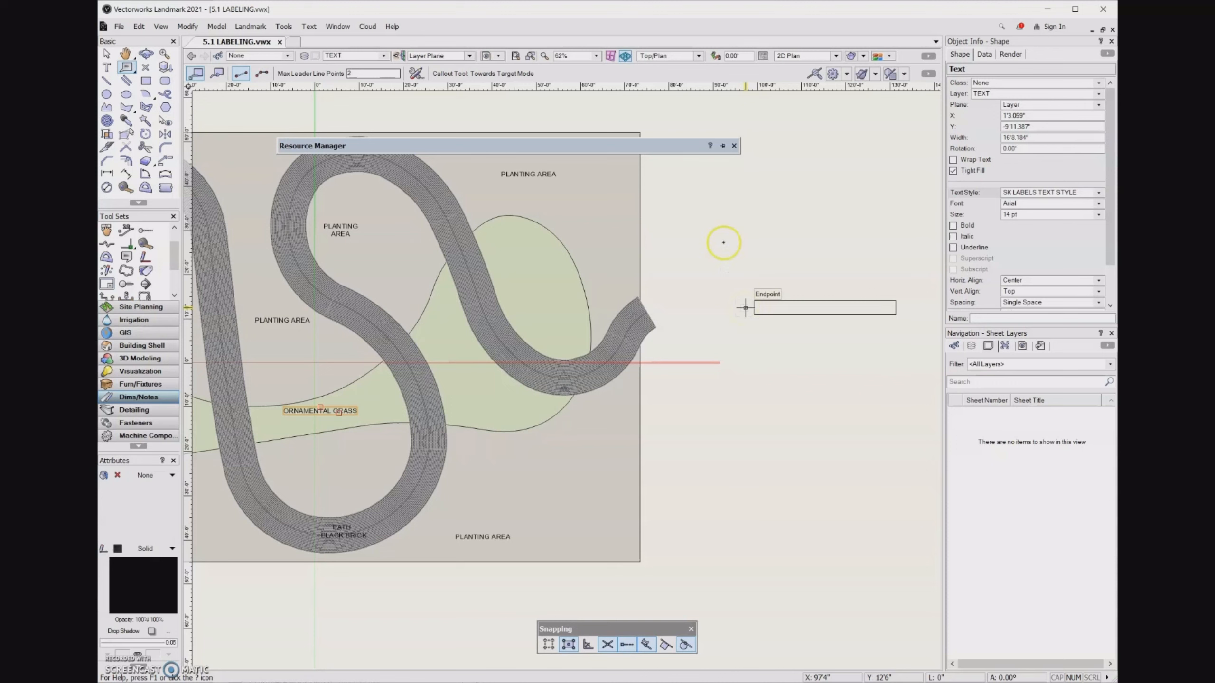
left_click(624, 341)
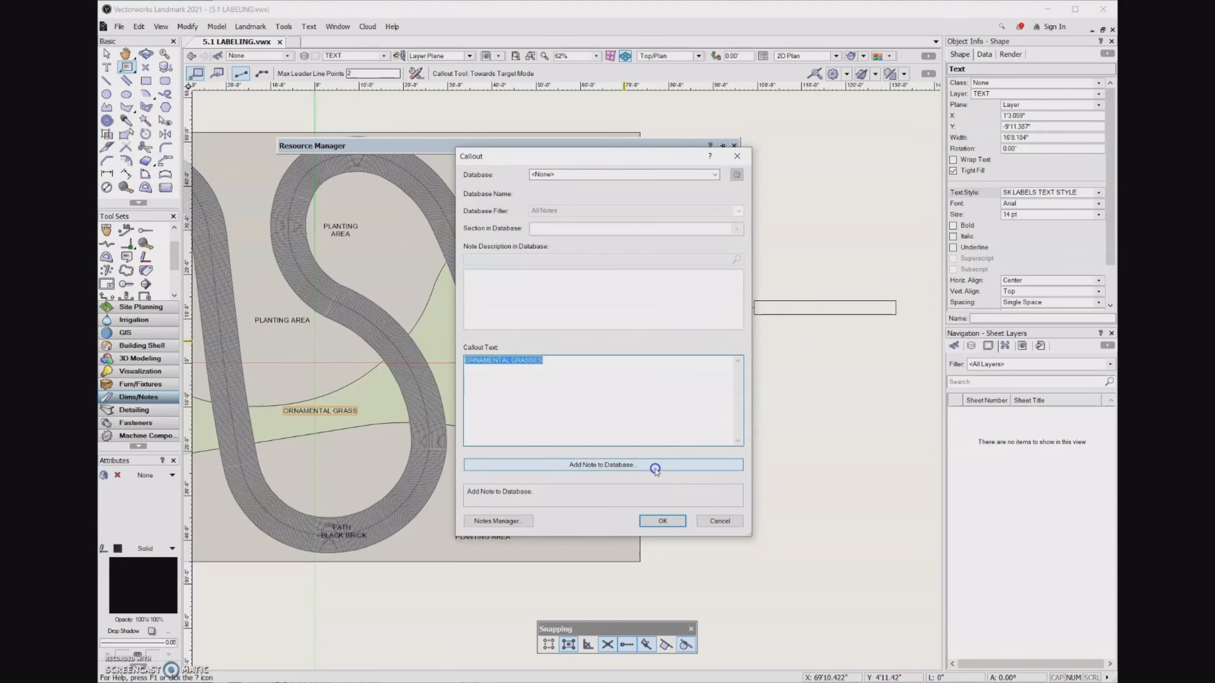
type("pa")
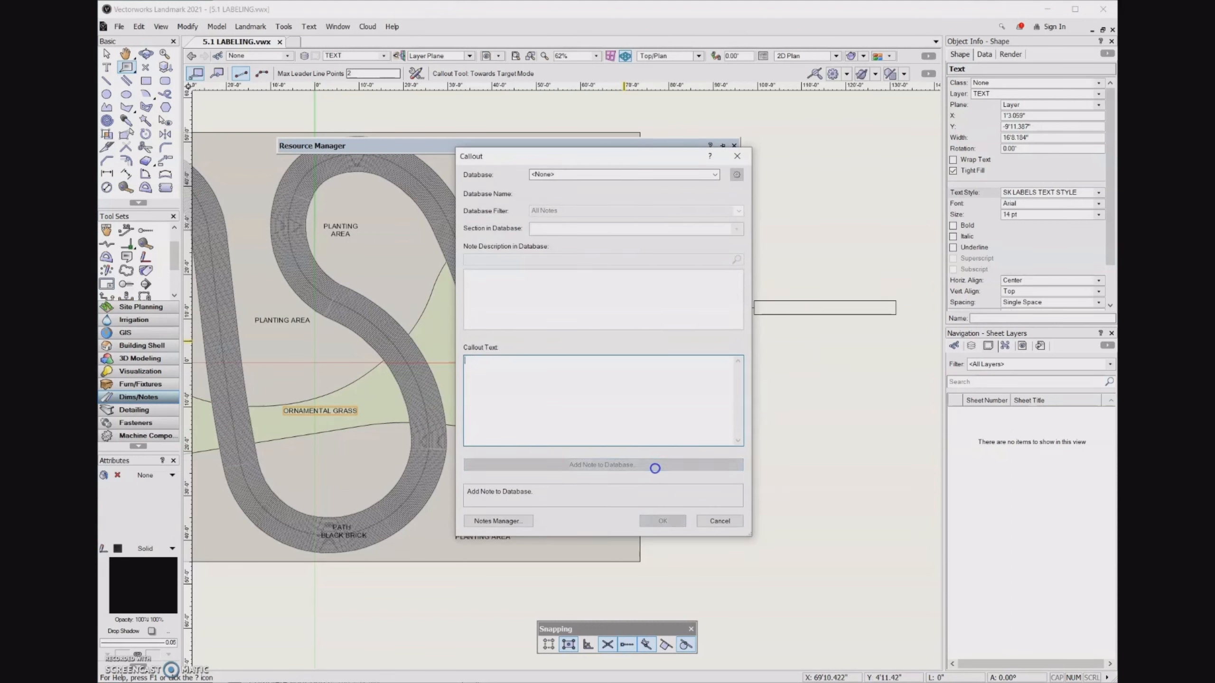
key("BackSpace")
key("BackSpace")
type("PATH")
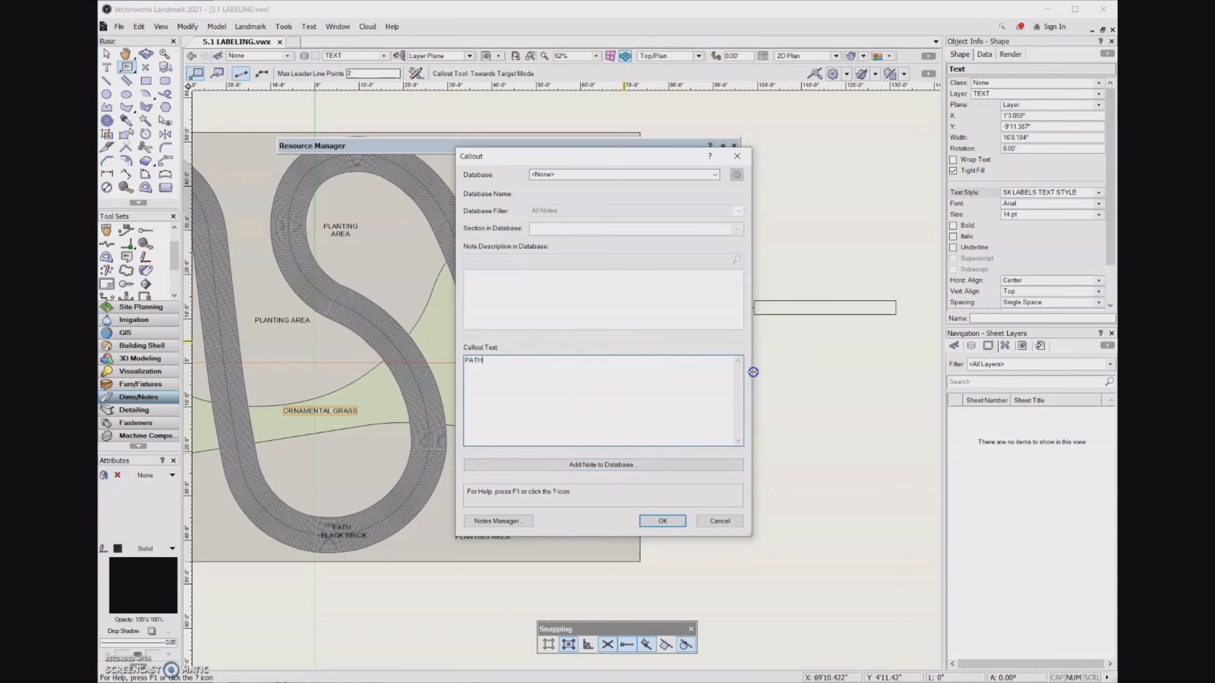
type(" - BLACK BRICK")
left_click(662, 520)
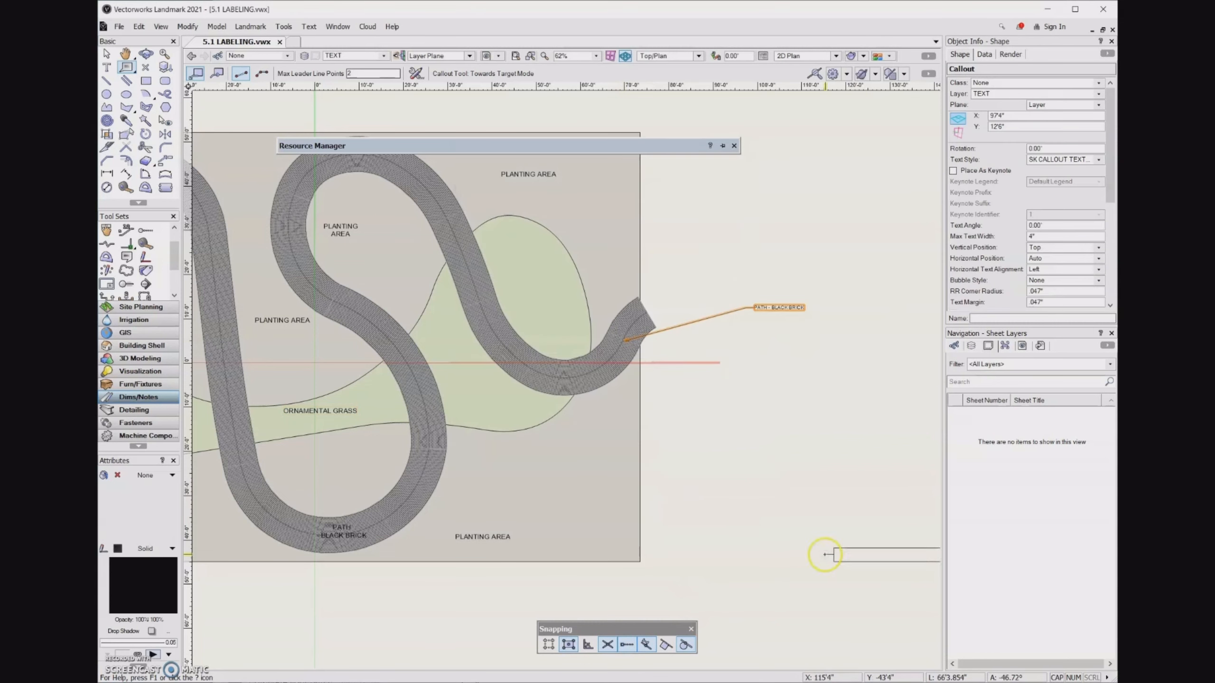
- Using Towards Text mode, add an ORNAMENTAL GRASSES callout with a horizontal leader from the lower part of the right-hand grass area
left_click(218, 73)
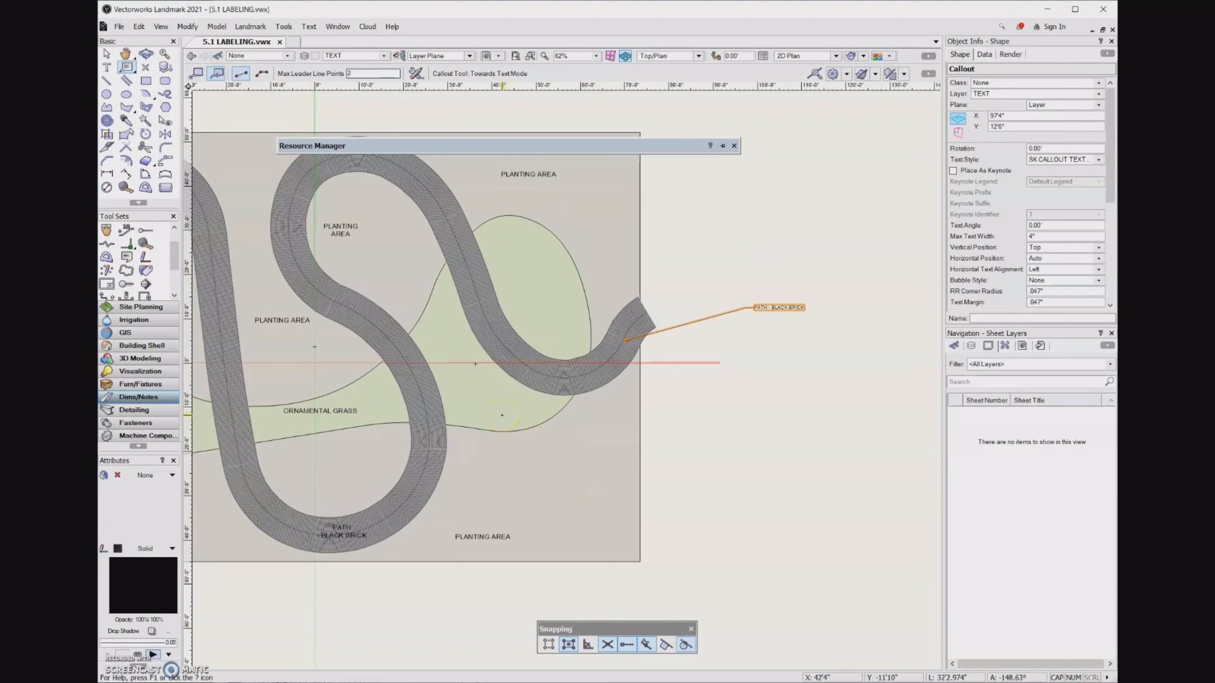
left_click(502, 414)
left_click(703, 410)
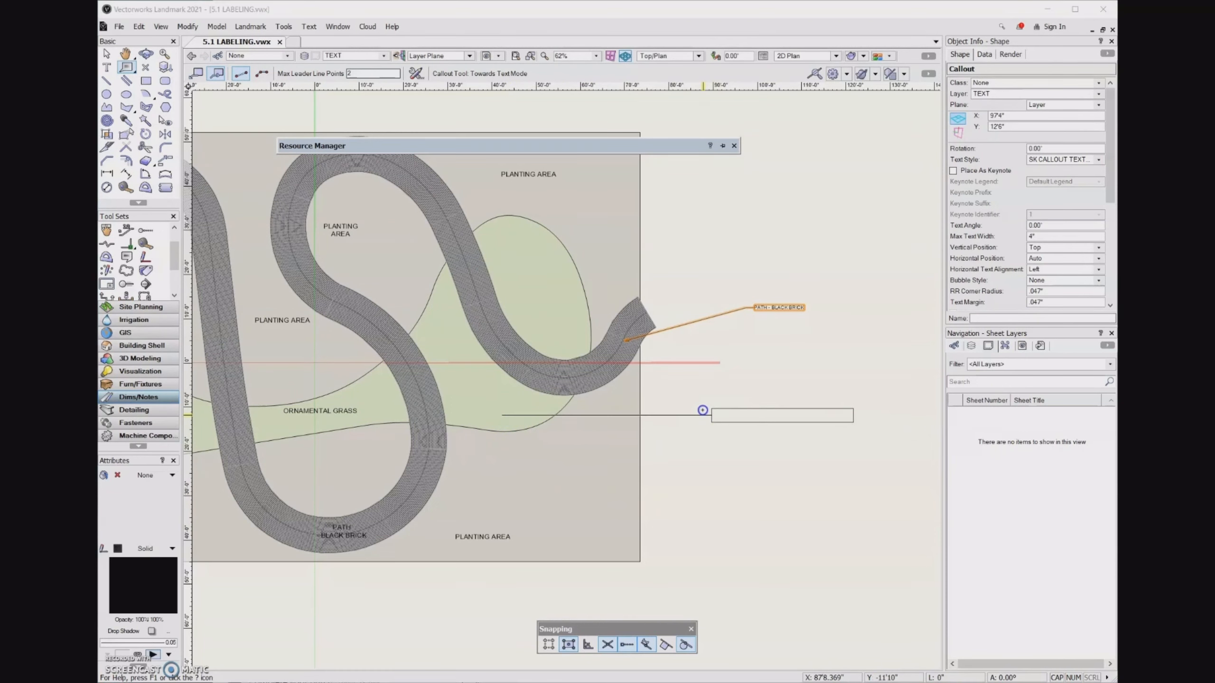
left_click(703, 410)
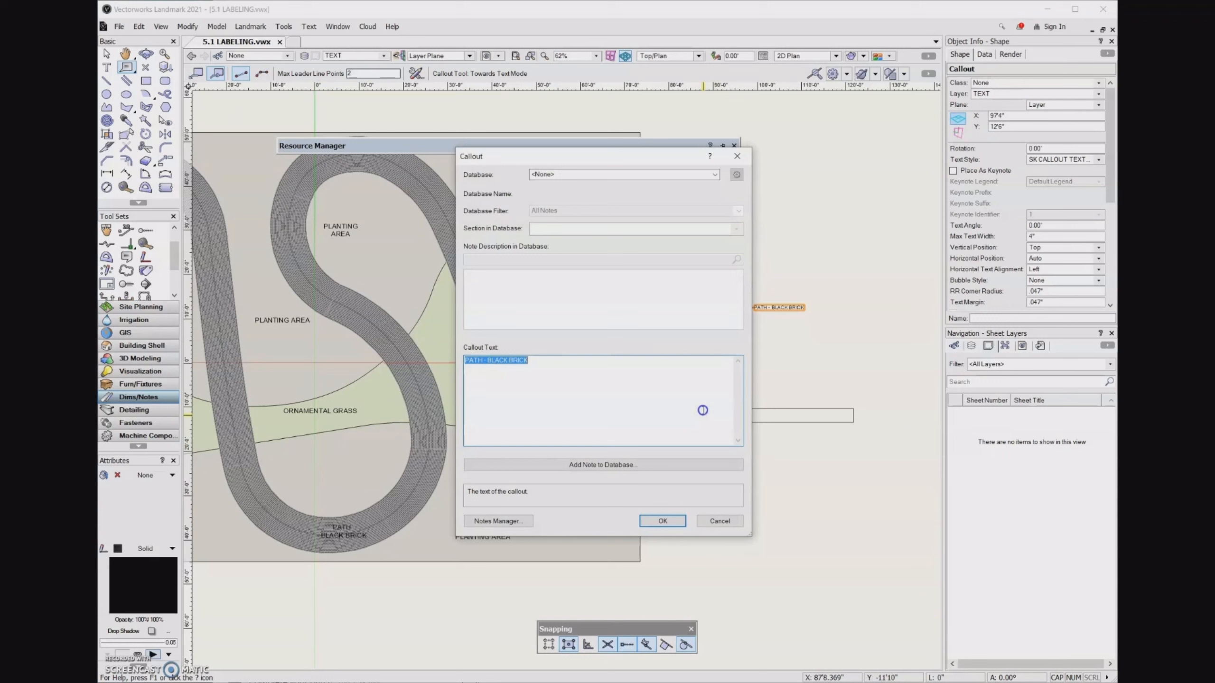
type("ORNAMENTAL GRASSES")
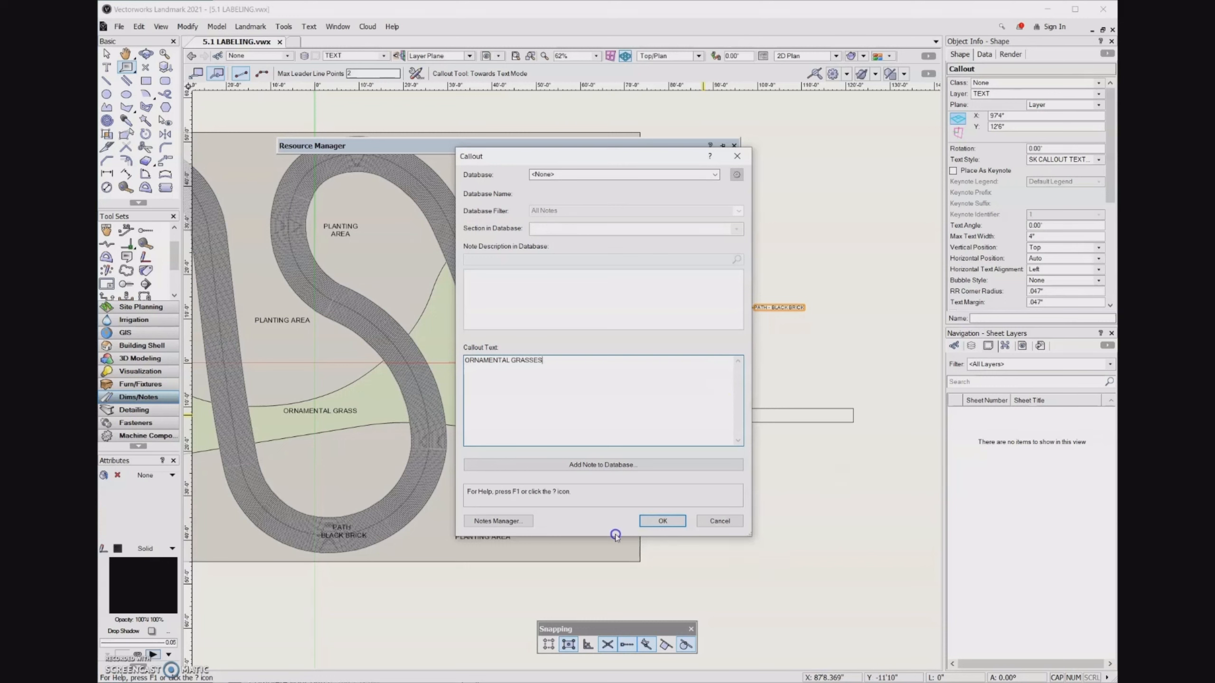
left_click(654, 520)
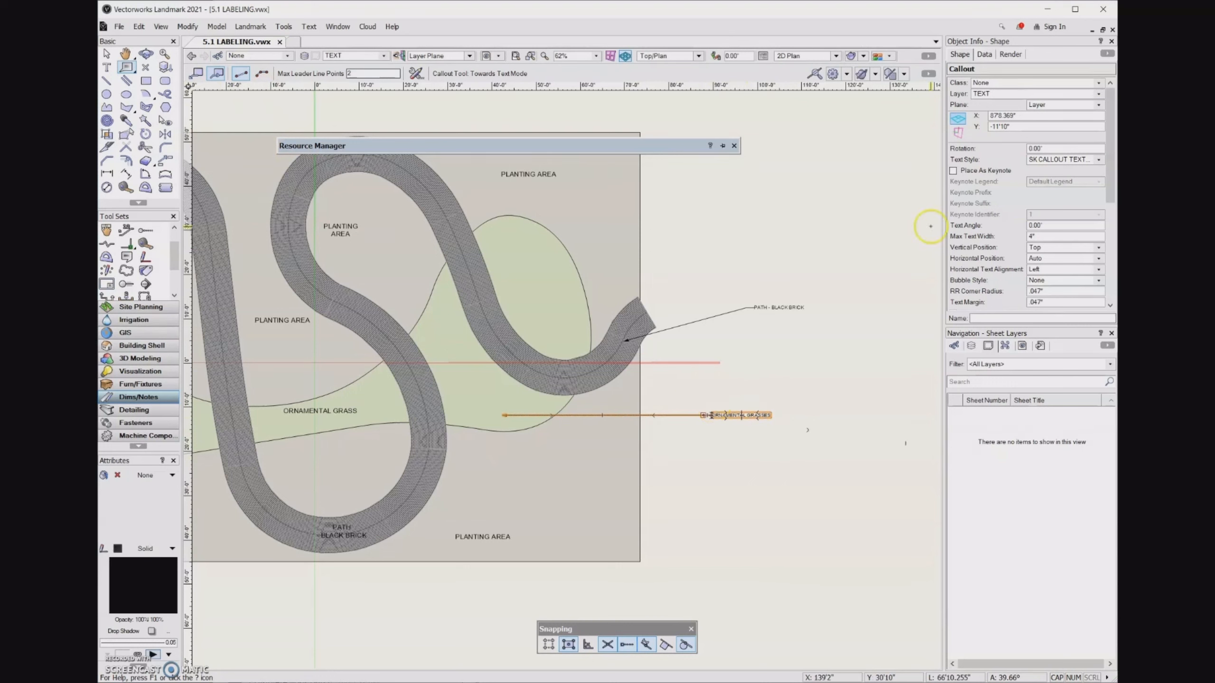
- Add an ORNAMENTAL GRASSES callout with a bent, three-point leader from the upper part of the right-hand grass area
left_click(262, 73)
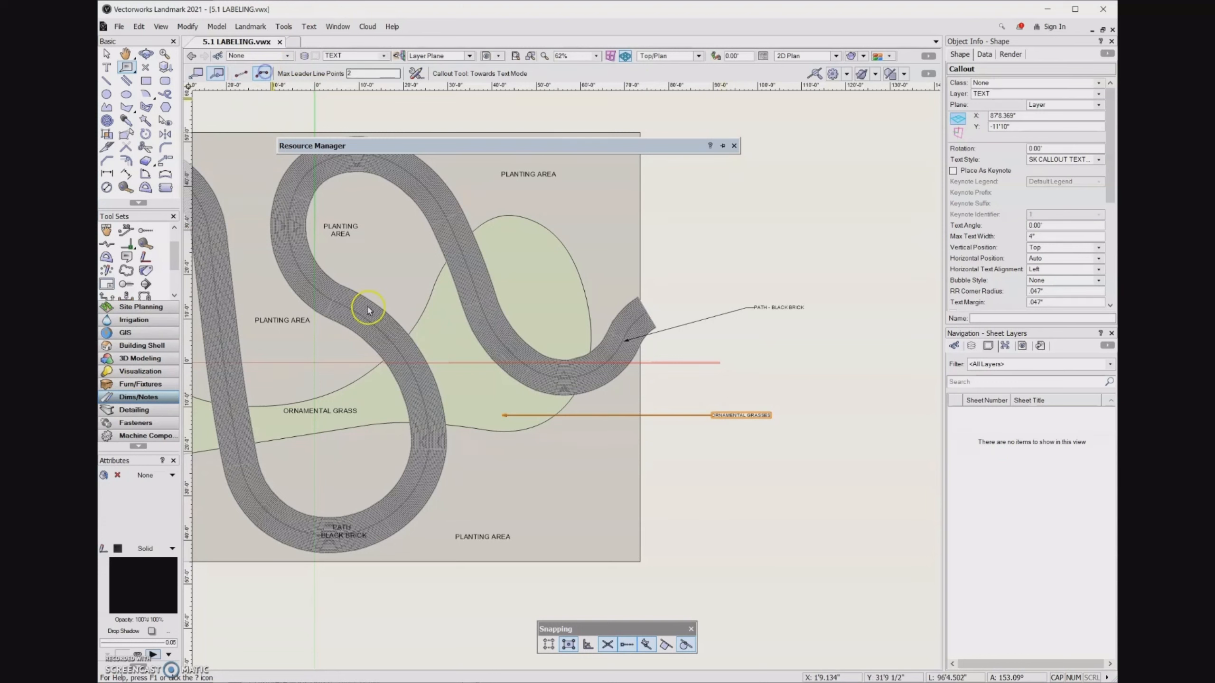
left_click(538, 282)
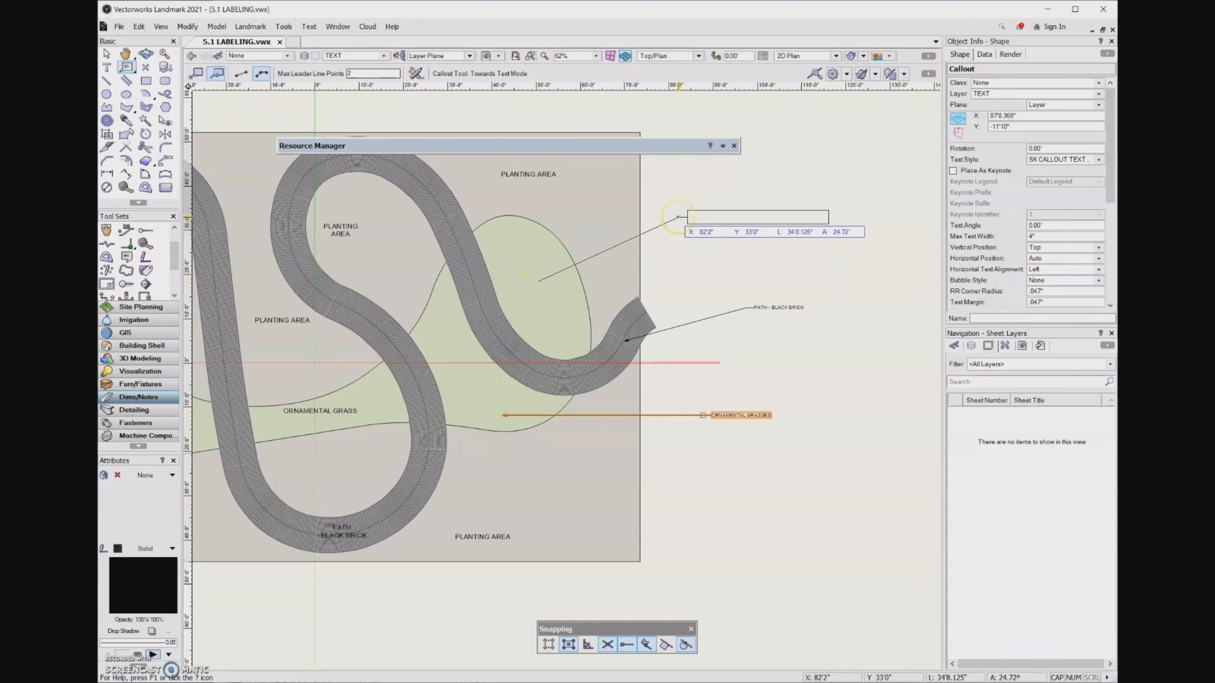
left_click(677, 217)
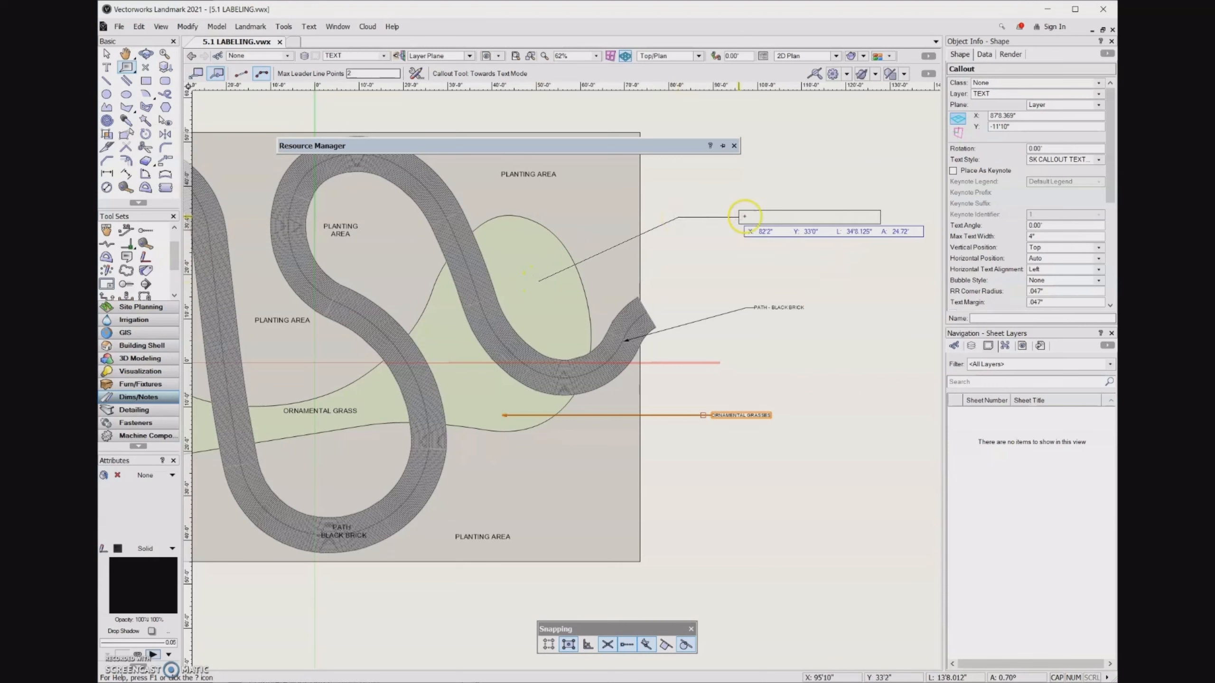
left_click(788, 220)
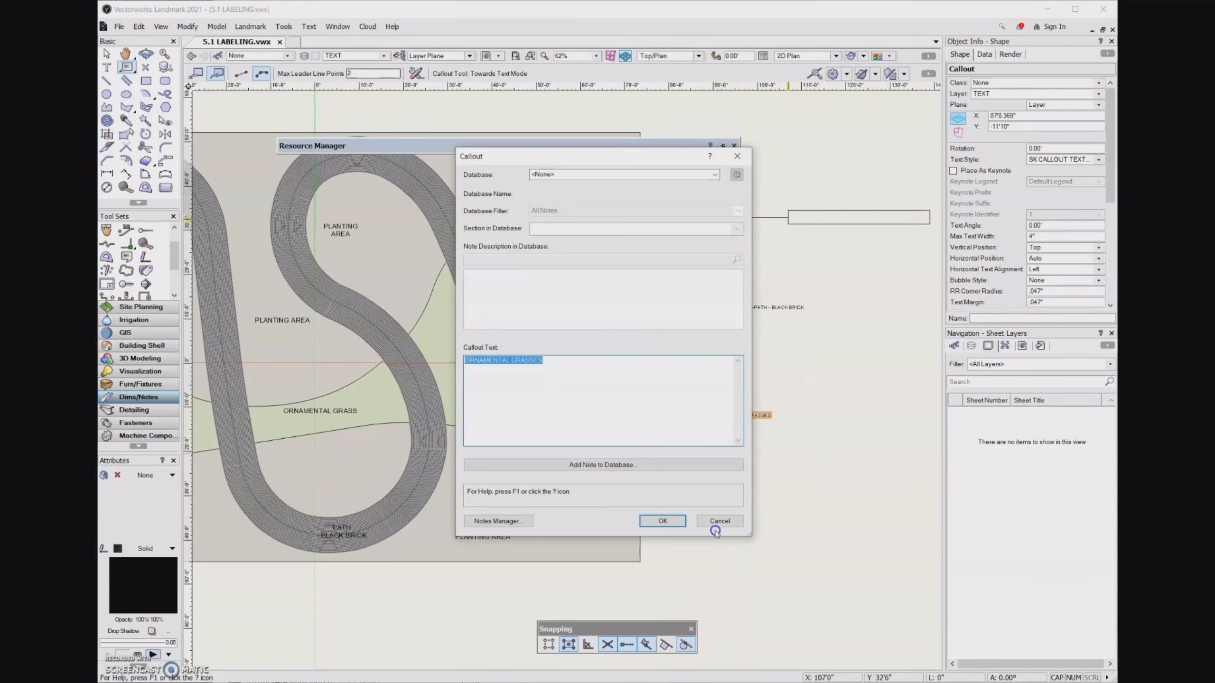
key("Return")
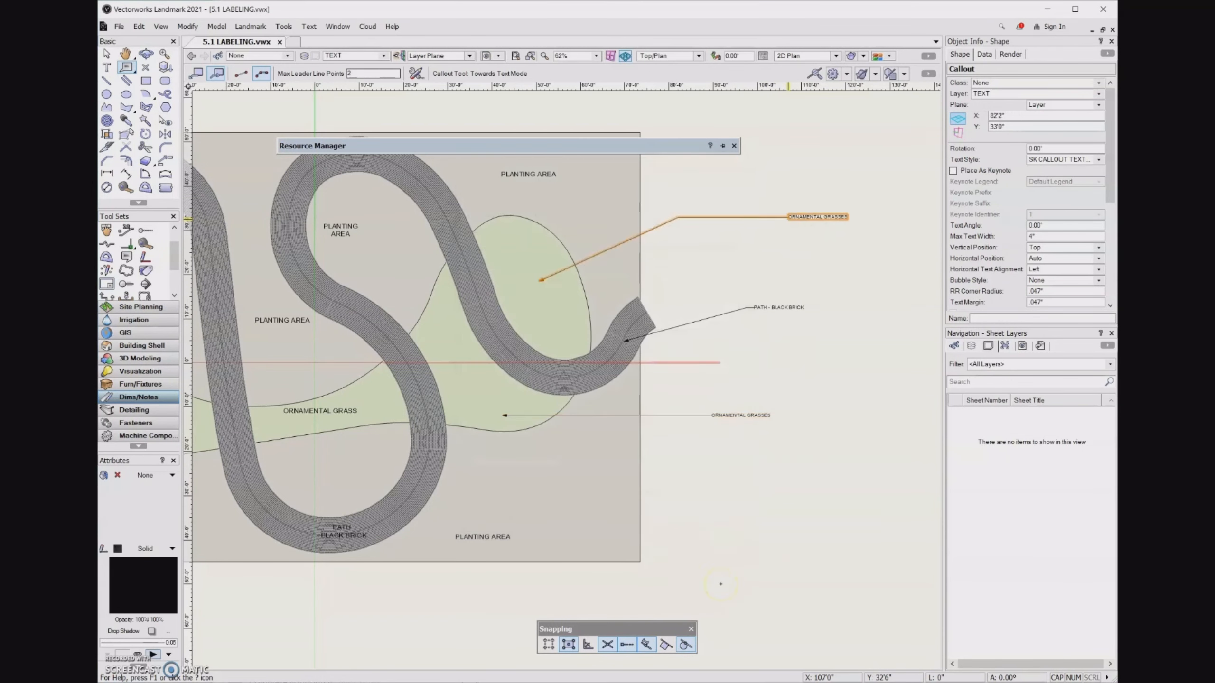
- Check the leader's shoulder length setting in the callout preferences
left_click(422, 76)
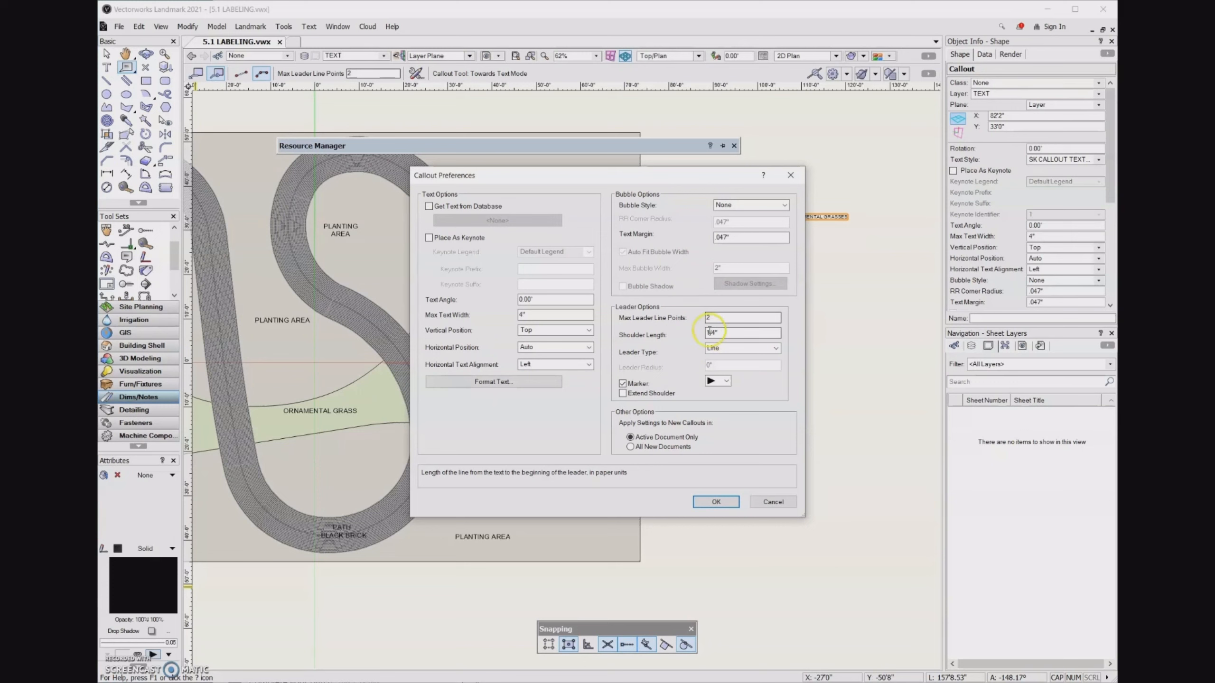
left_click(716, 501)
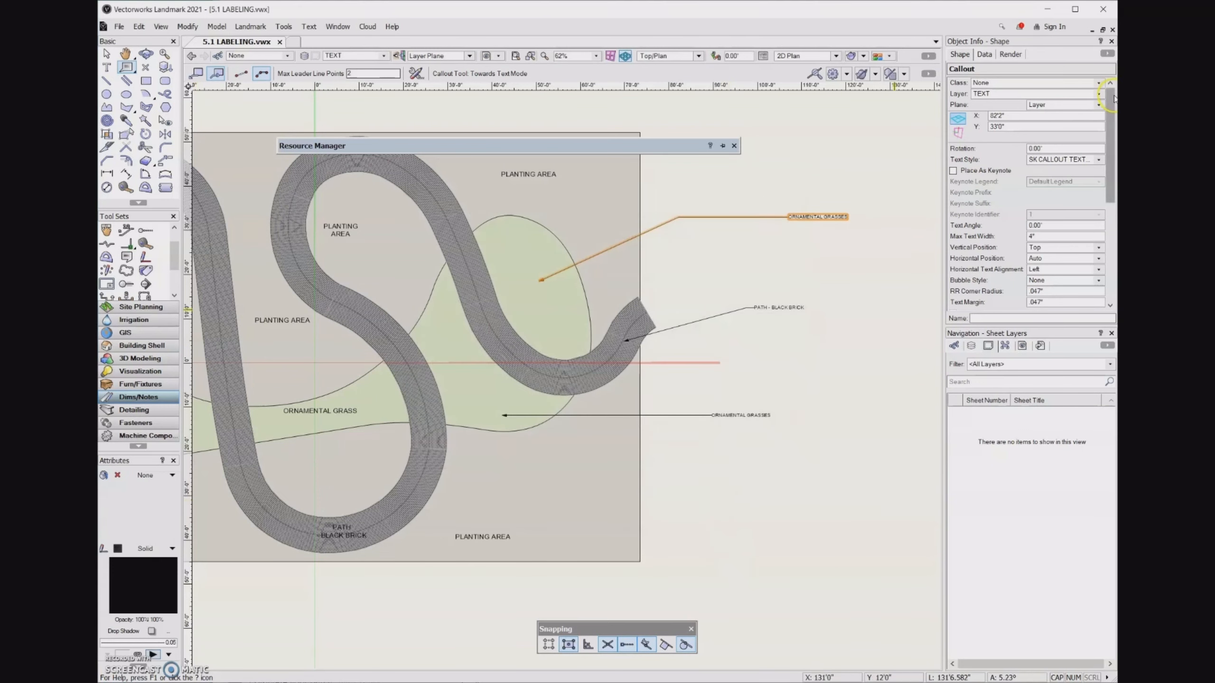
- Set the shoulder length of the upper ORNAMENTAL GRASSES callout to 1/4"
left_click_drag(1113, 97, 1113, 152)
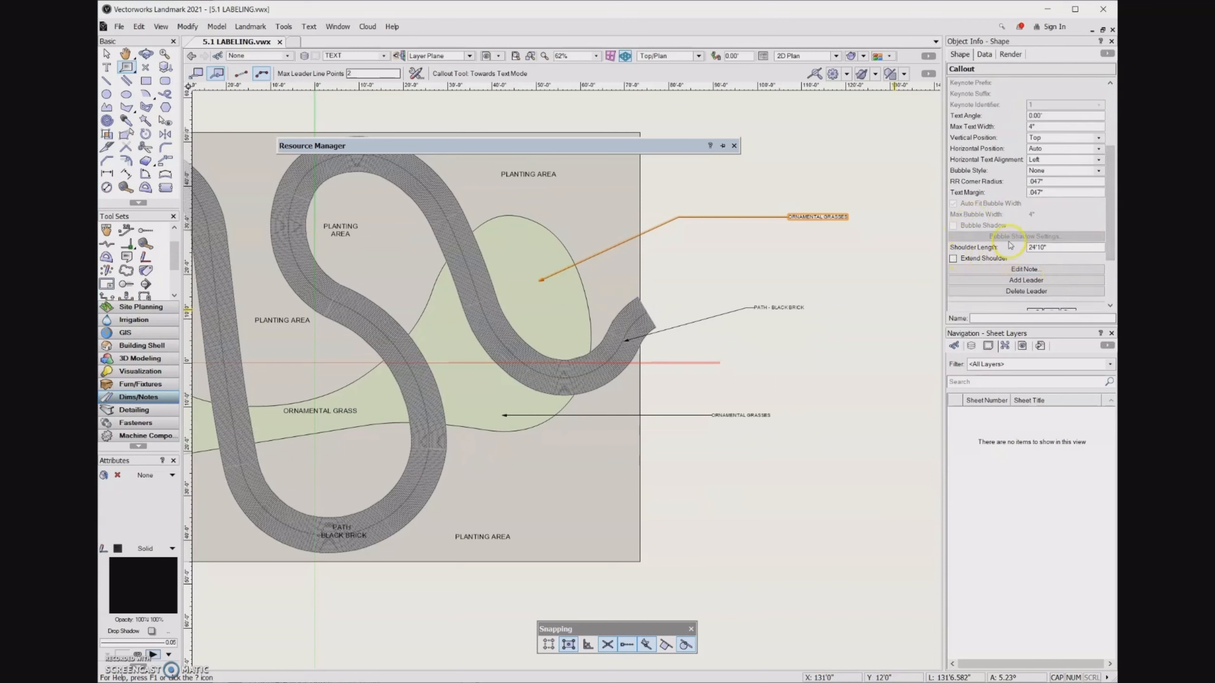
left_click_drag(1056, 249, 998, 247)
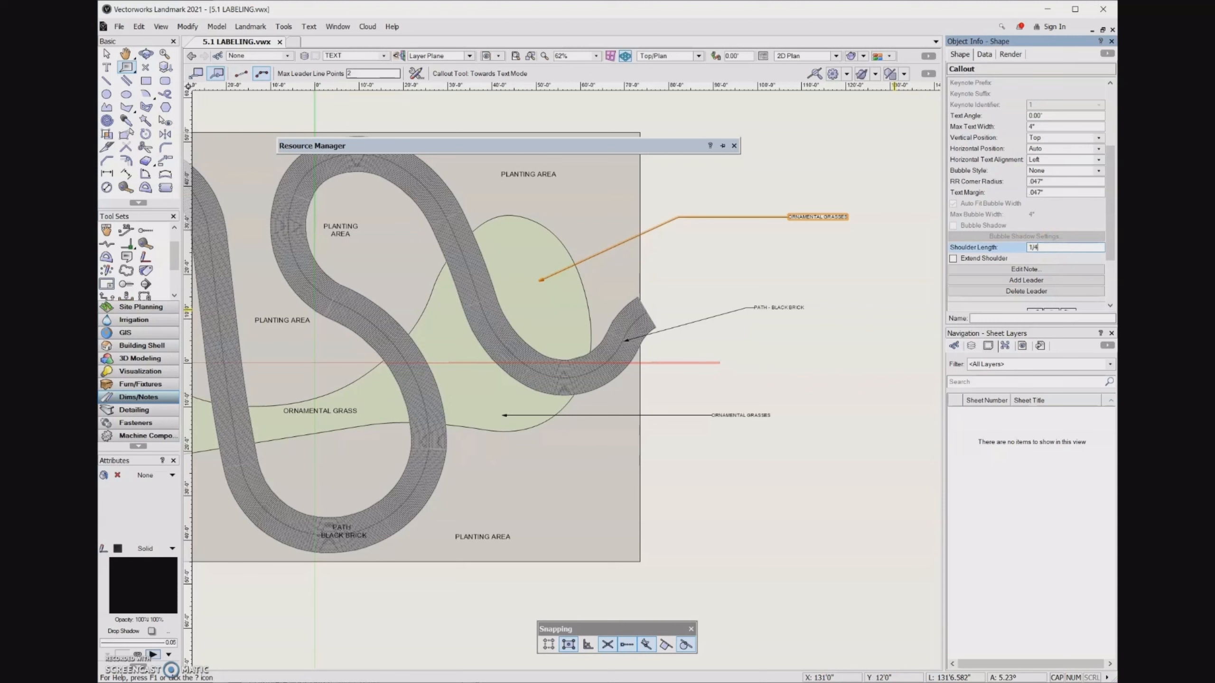
type("1/4")
key("Return")
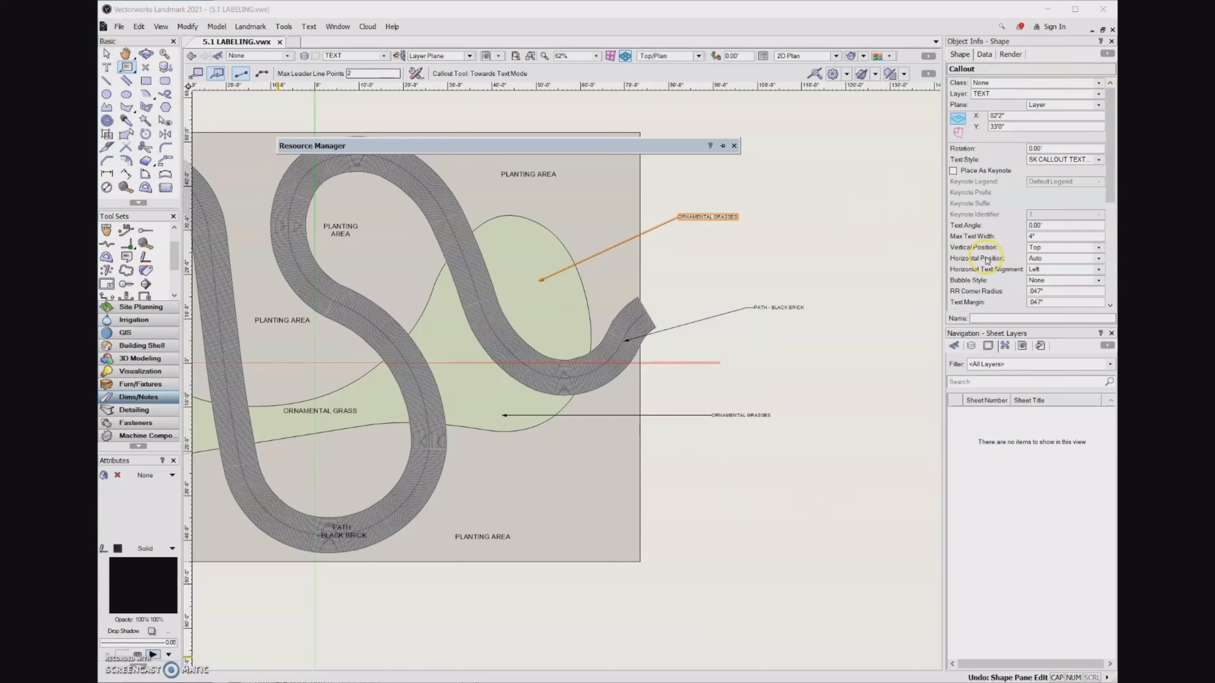
- Set the leader angle of both the upper ORNAMENTAL GRASSES callout and the PATH - BLACK BRICK callout to 180°
left_click_drag(1109, 140, 1103, 234)
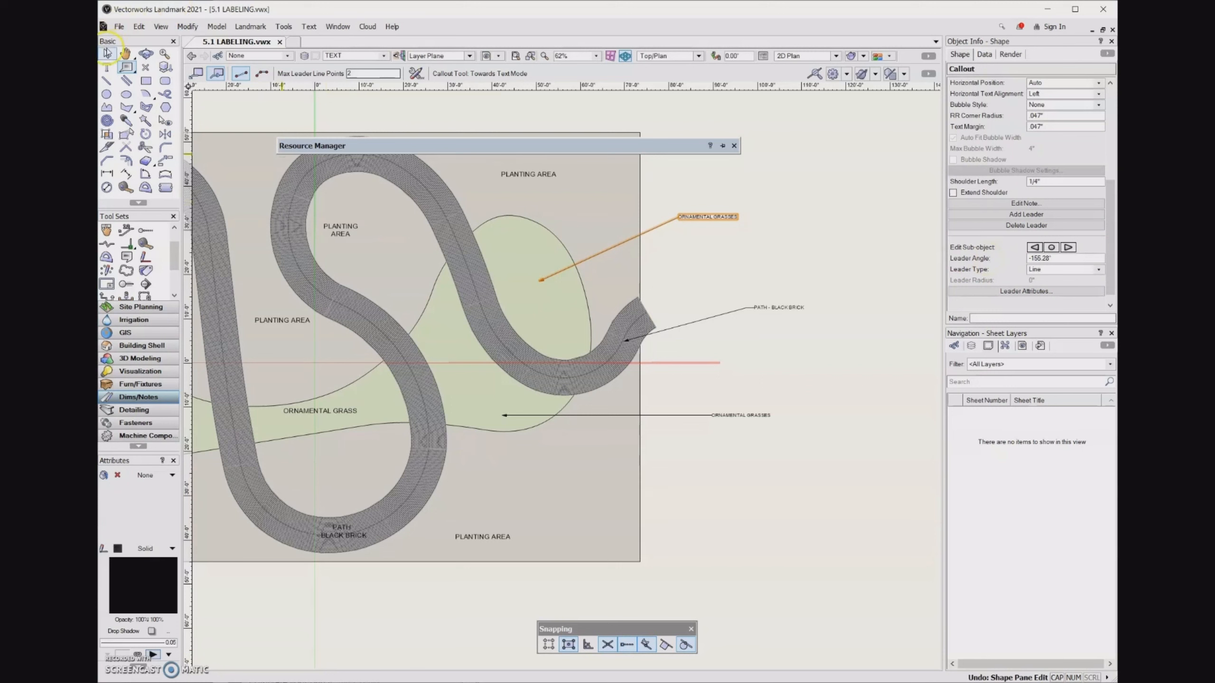
left_click(106, 54)
left_click(724, 414)
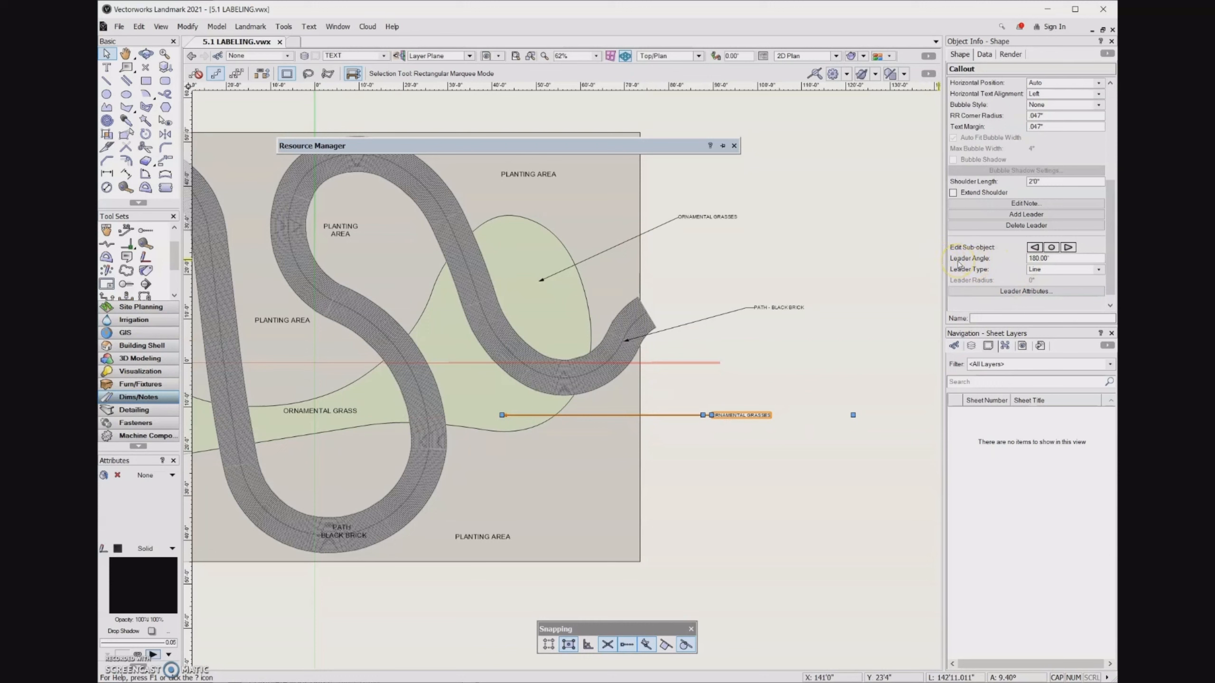
left_click(779, 308)
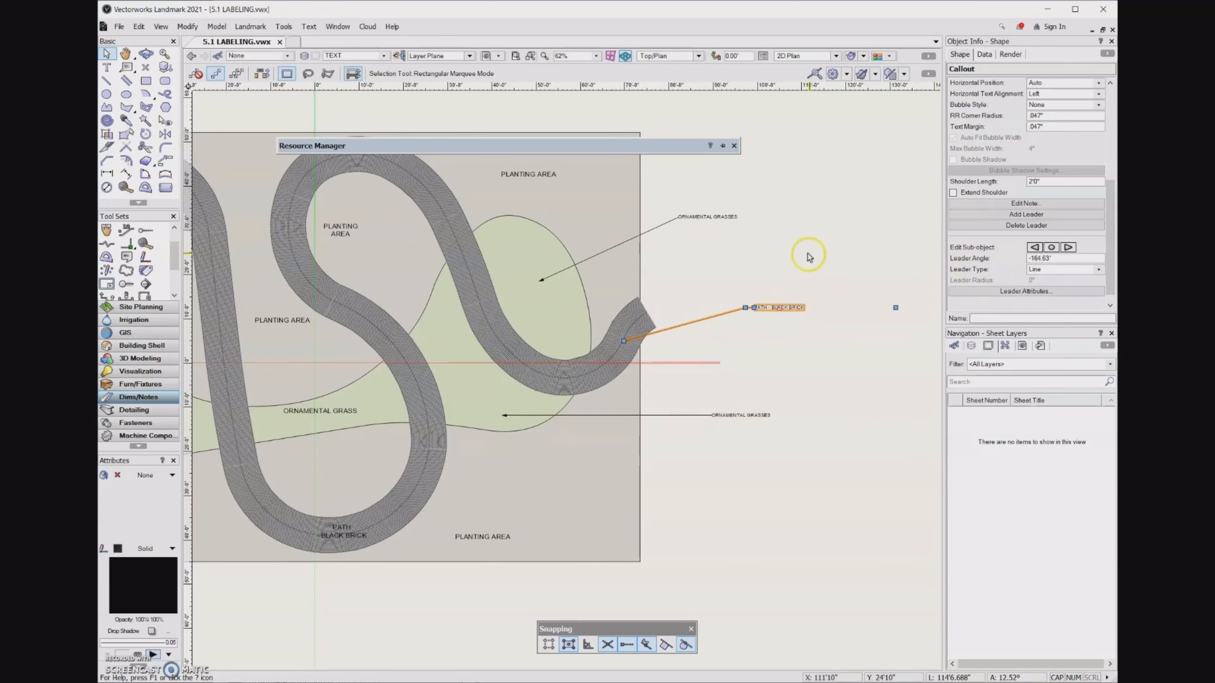
left_click(730, 218)
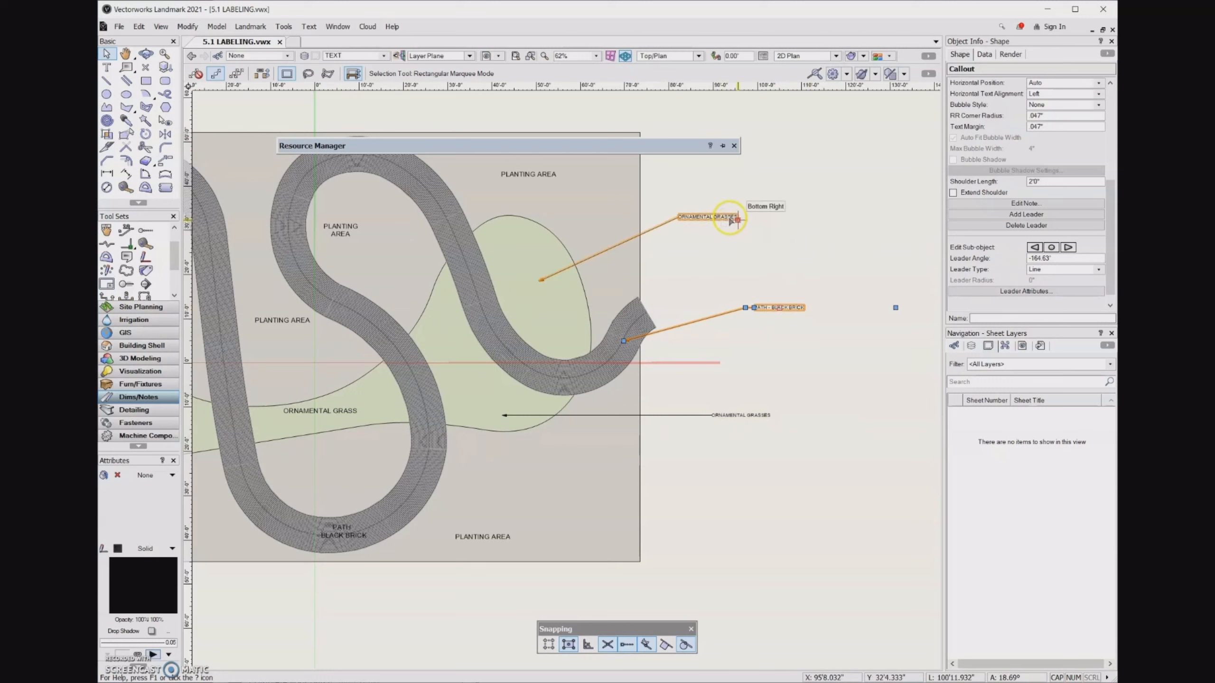
left_click(725, 216, "shift")
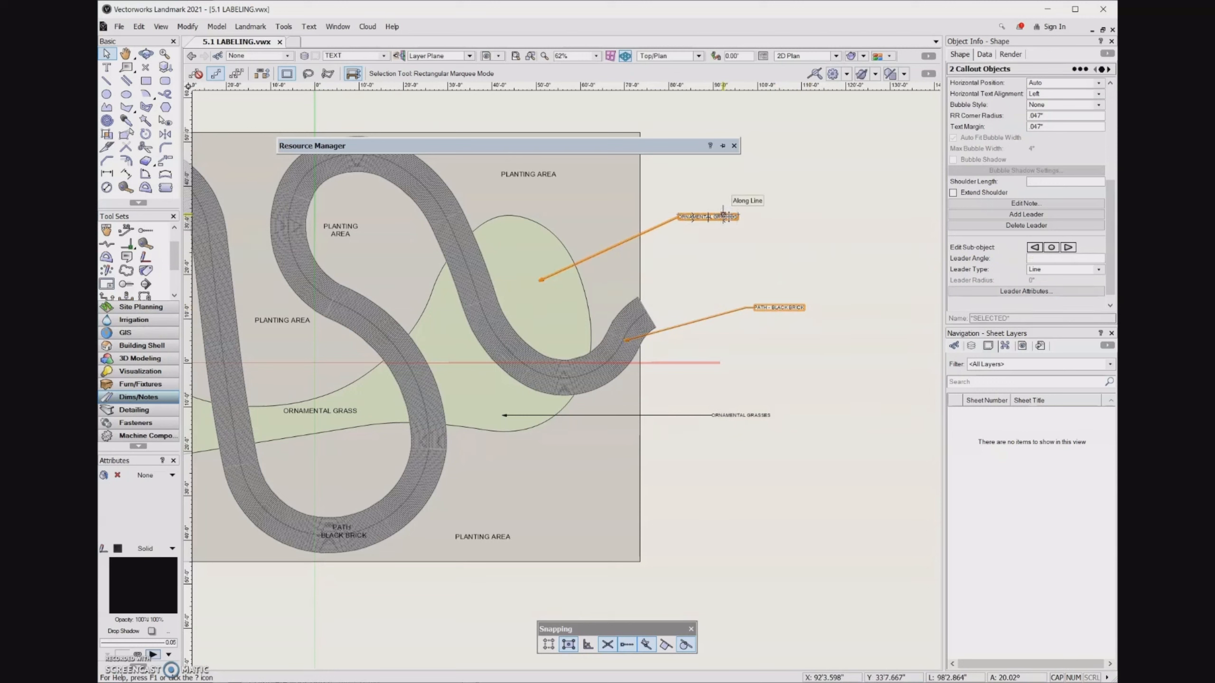
left_click(1046, 260)
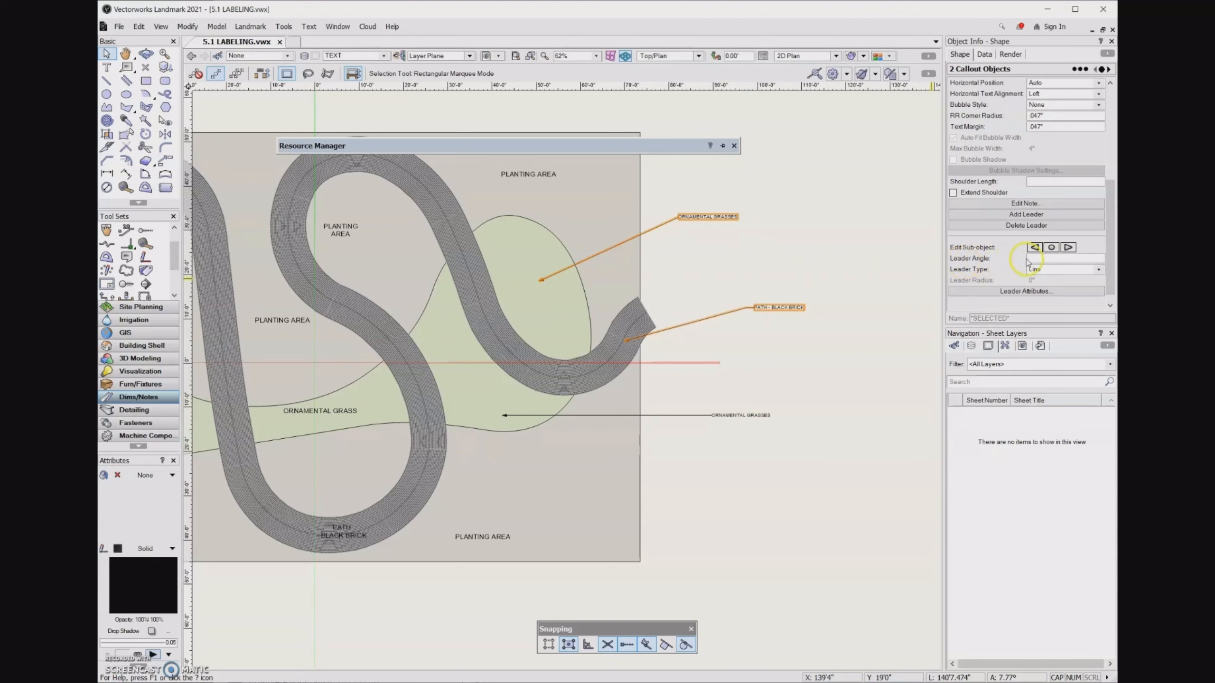
left_click(1030, 259)
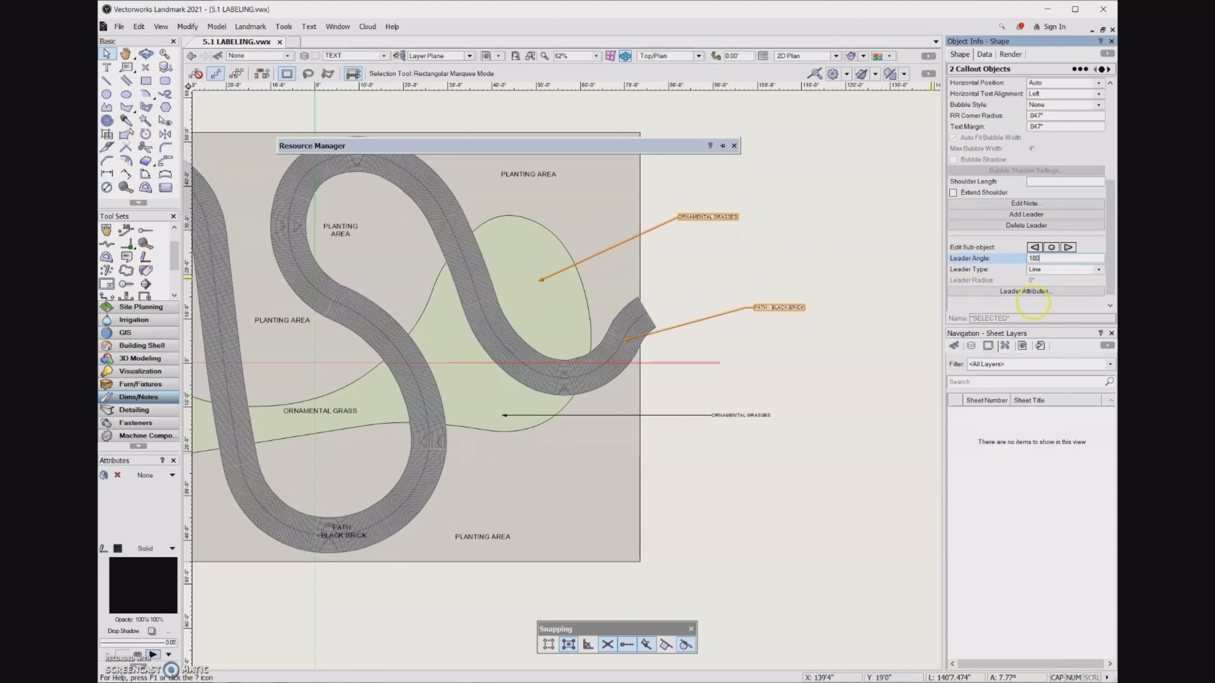
key("Return")
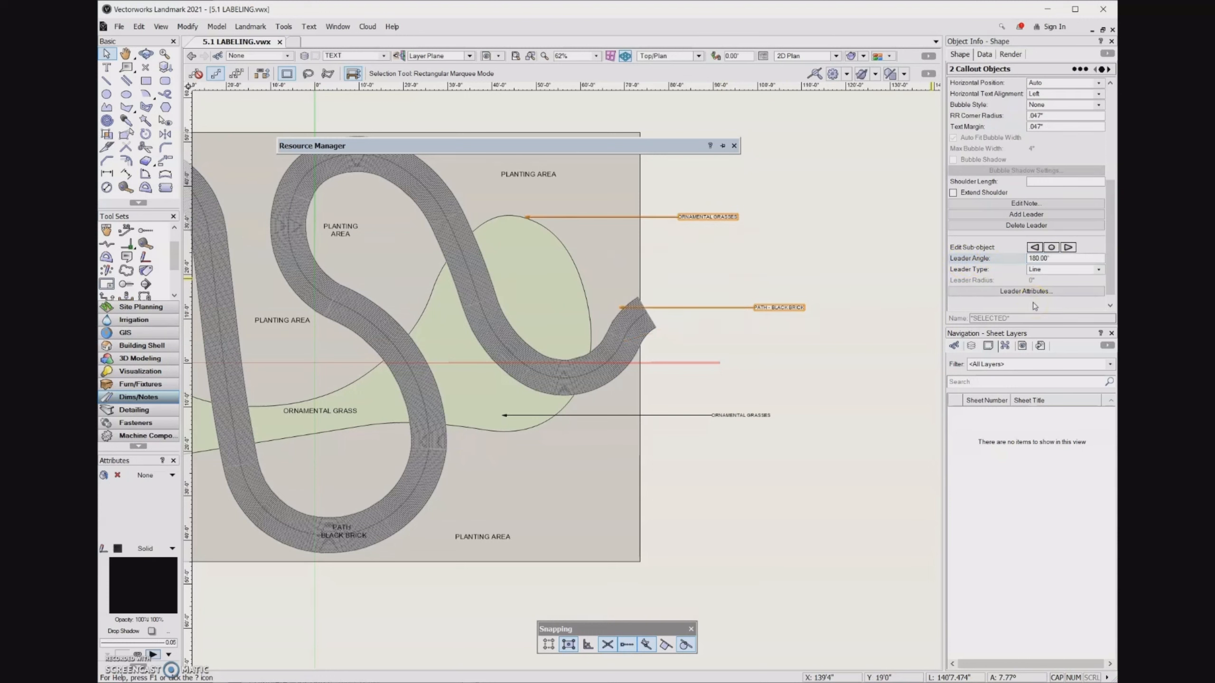
- Move the upper ORNAMENTAL GRASSES and PATH - BLACK BRICK callouts together down and slightly right, then deselect them
left_click(769, 253)
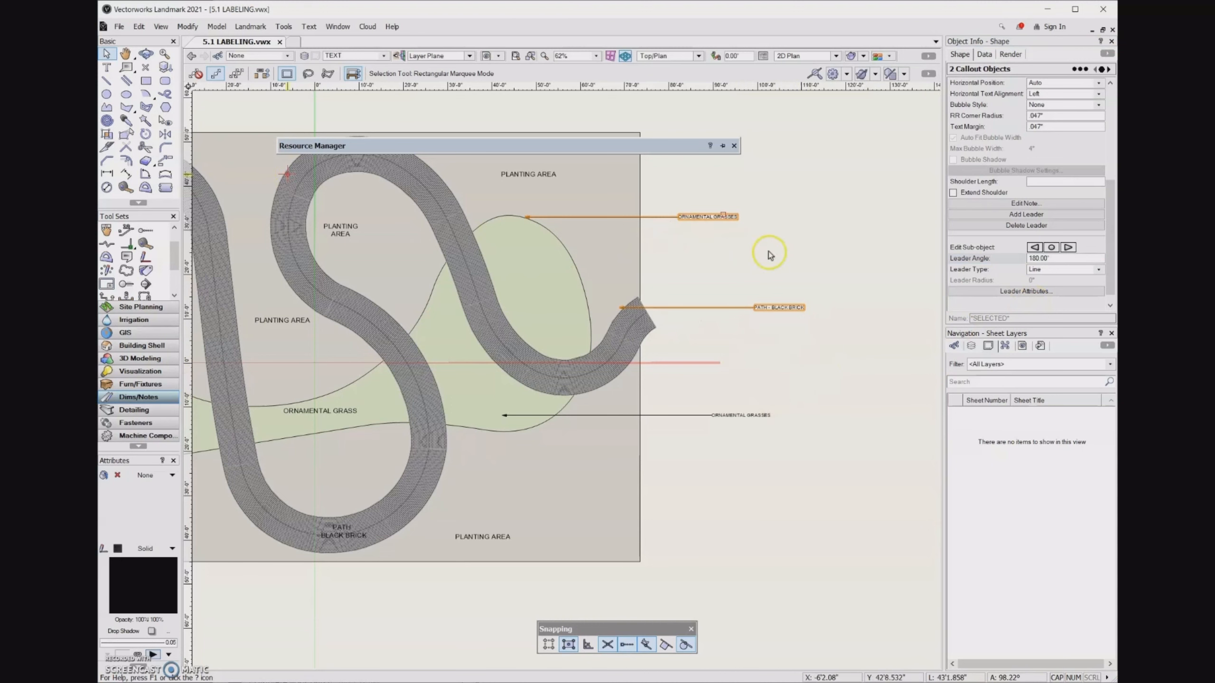
left_click_drag(793, 310, 805, 337)
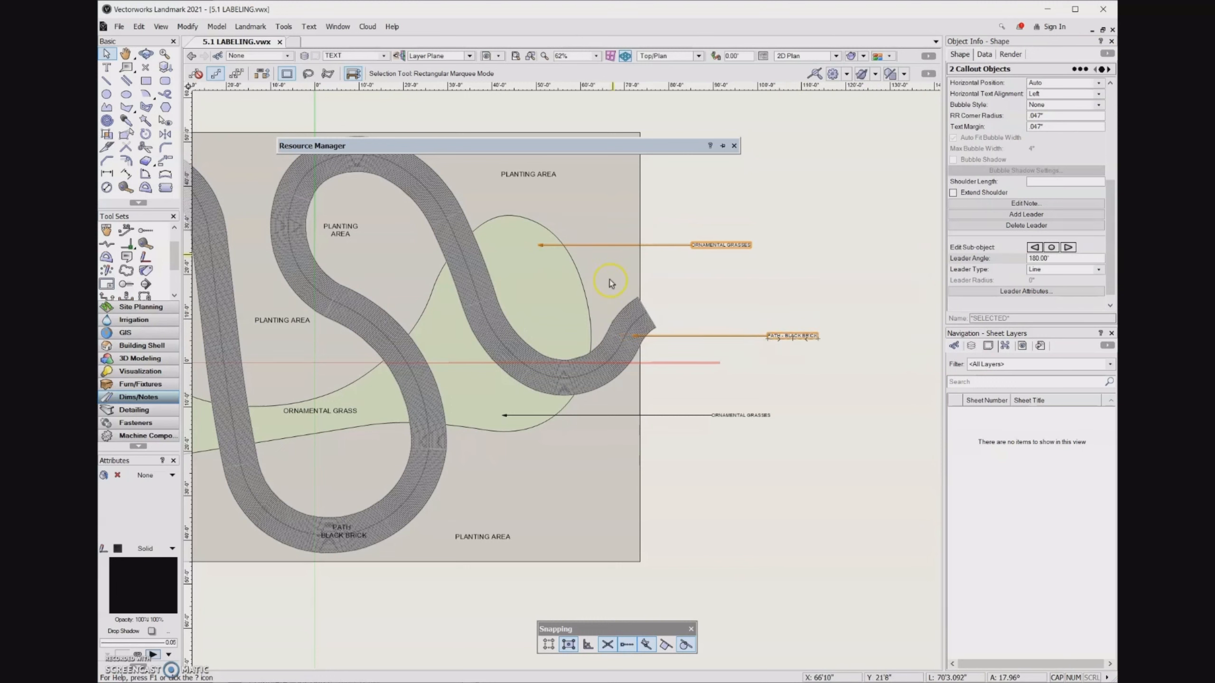
left_click(753, 193)
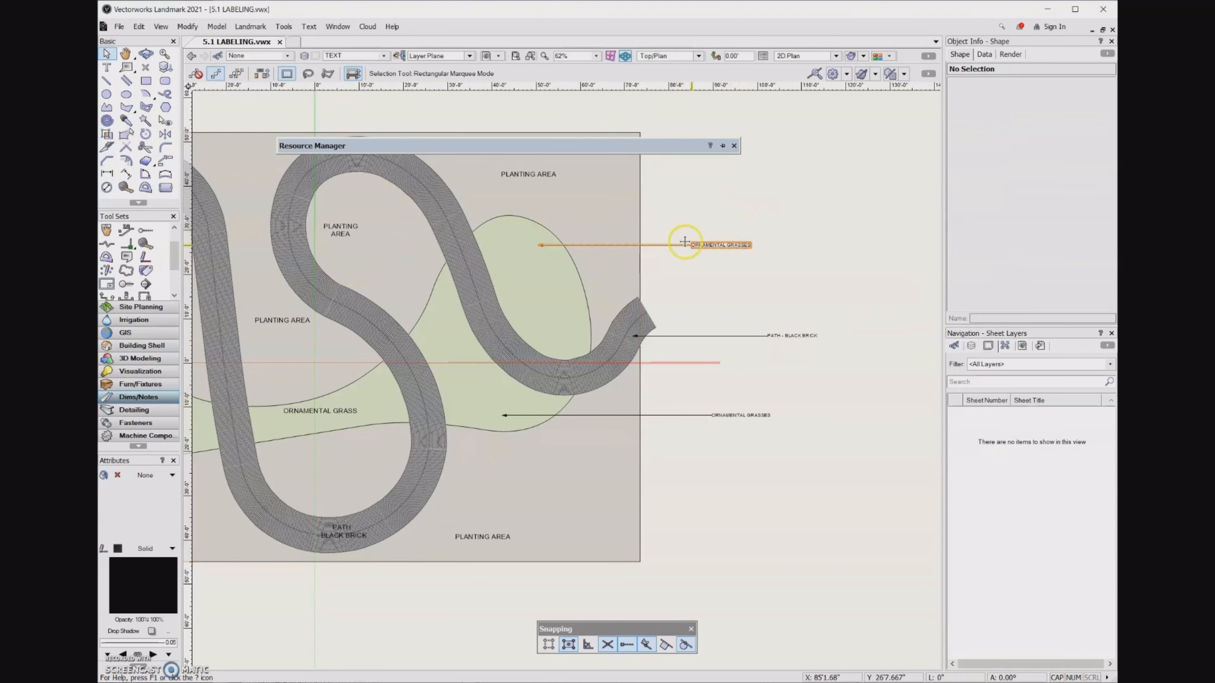
- Move the upper ORNAMENTAL GRASSES callout further down within the grass area, and shift the PATH - BLACK BRICK callout slightly up and left
scroll(520, 263, "up", 2)
left_click(550, 234)
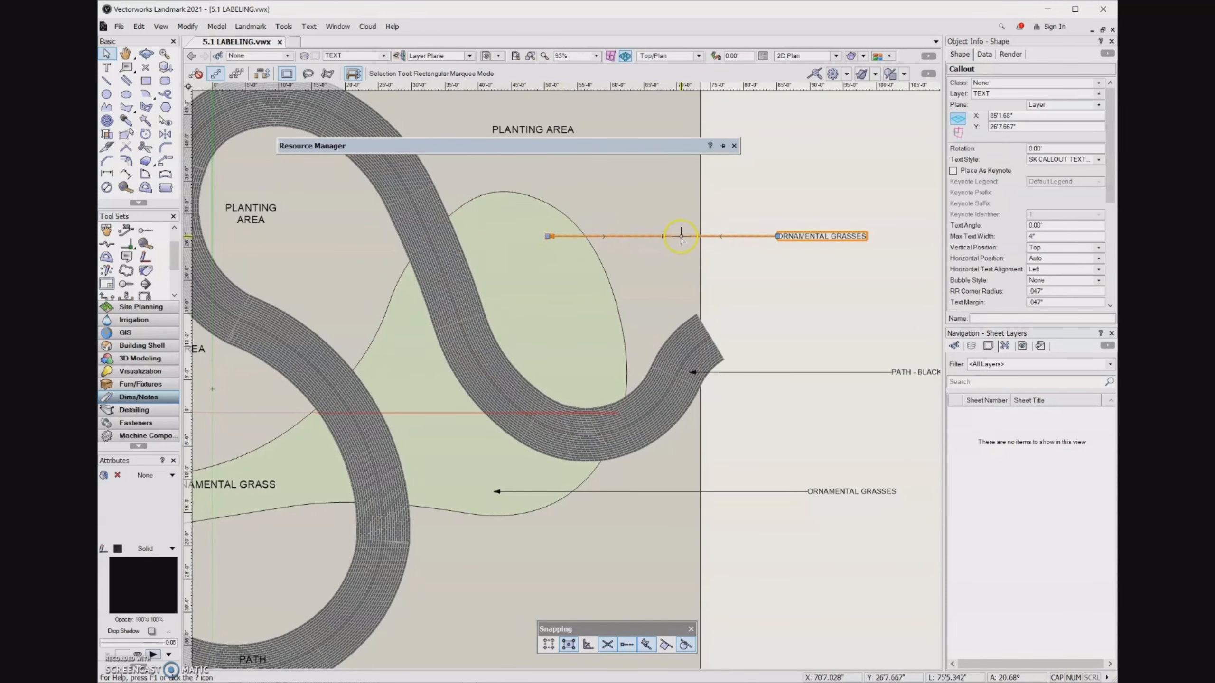
left_click_drag(680, 235, 666, 290)
left_click_drag(876, 381, 870, 355)
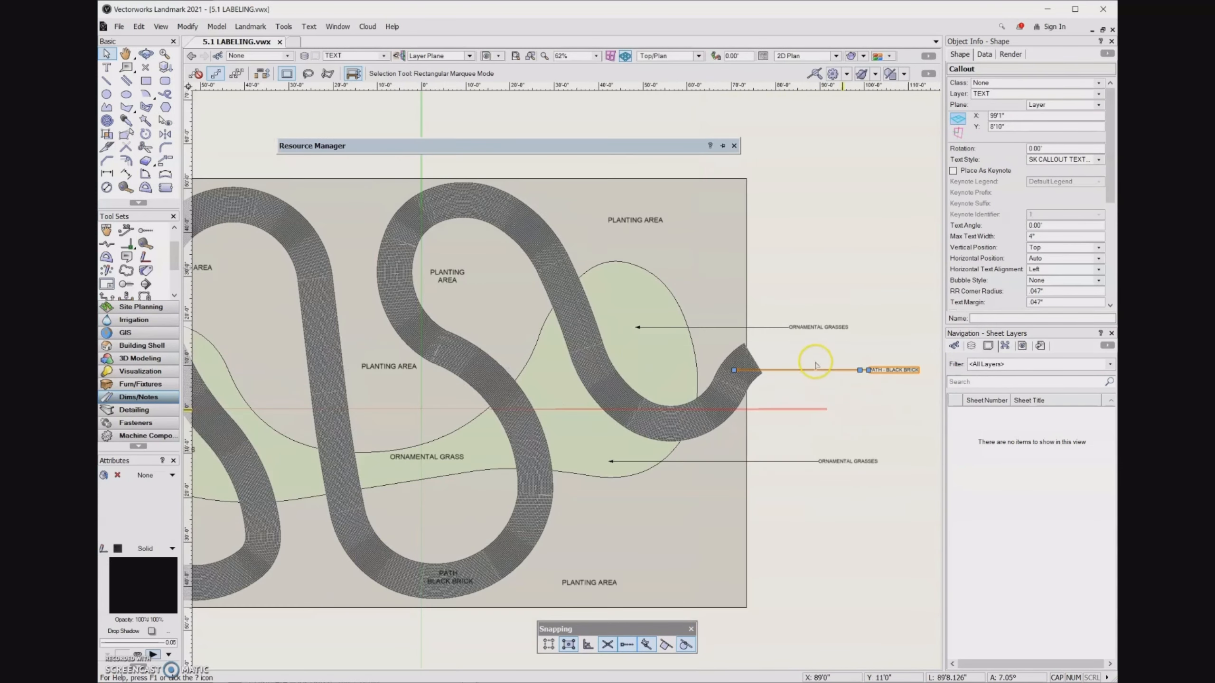